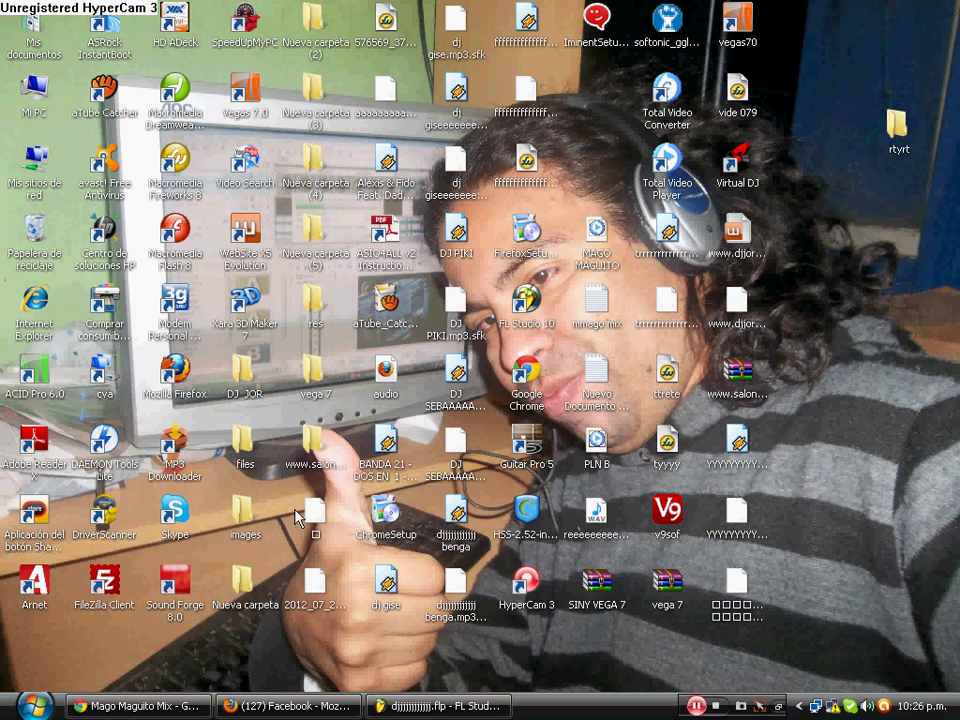
click(140, 705)
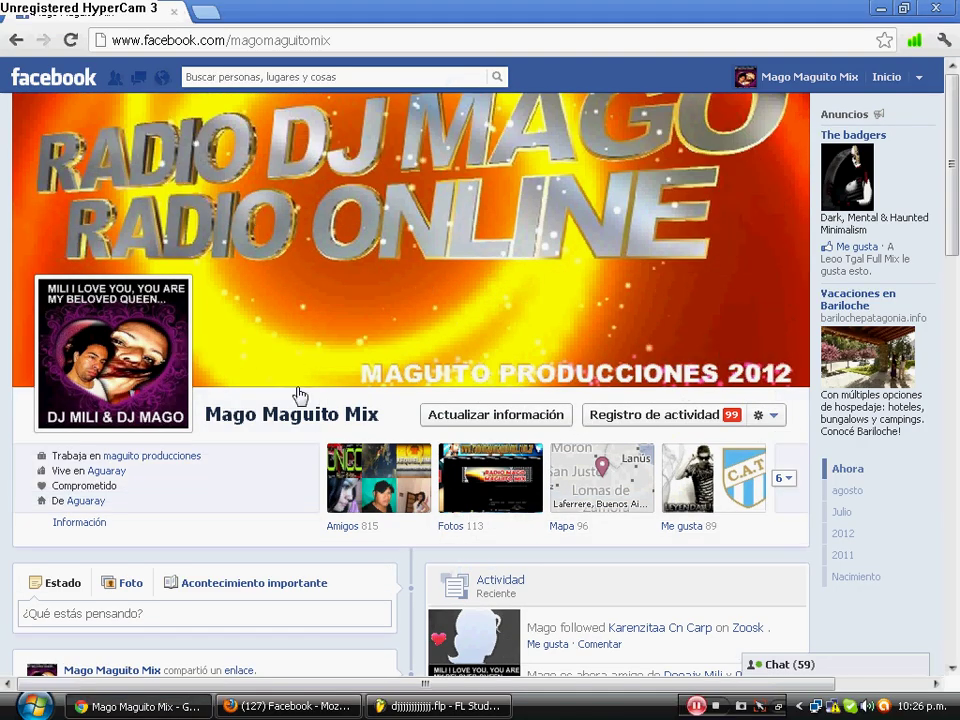
scroll(309, 402, down, 3)
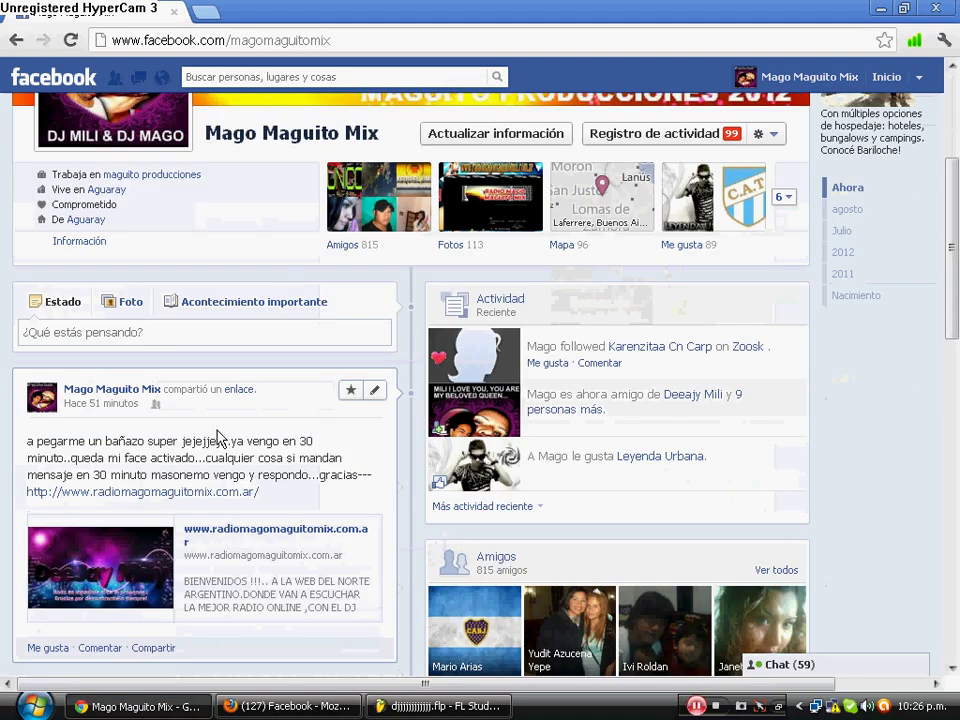
click(170, 492)
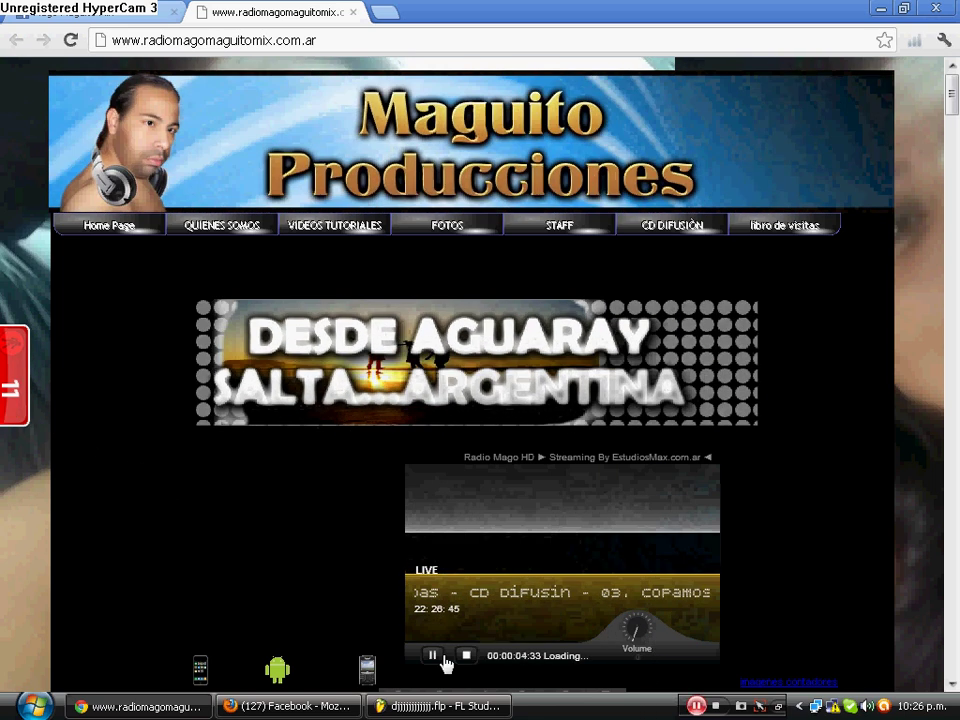
Step: Switch to FL Studio, audition the audio clip channel at the start of the channel list and turn up its volume
click(470, 706)
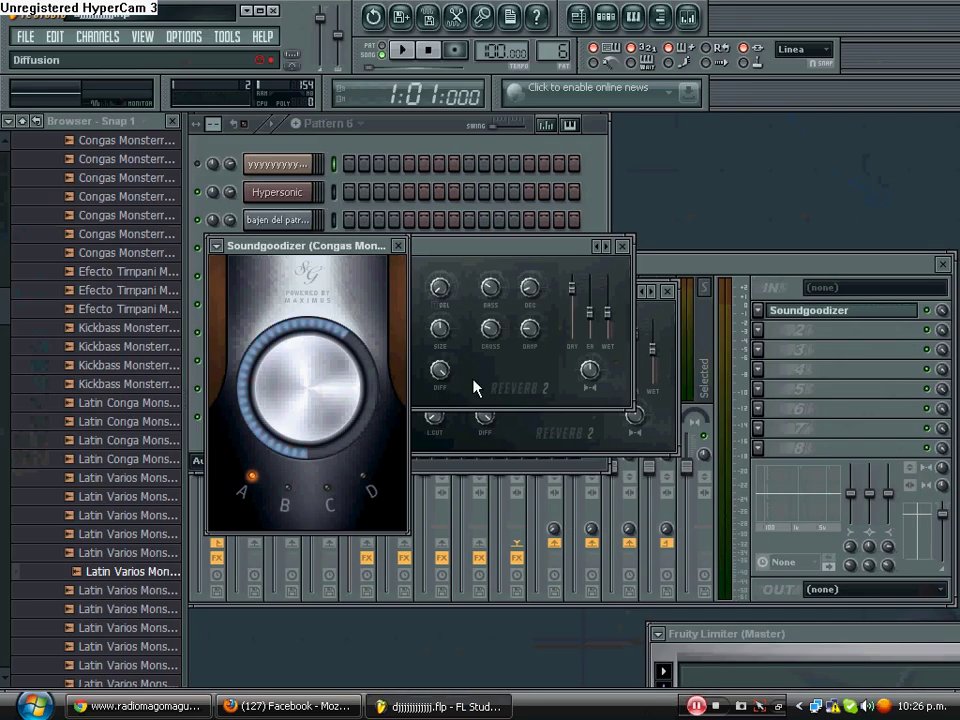
click(415, 143)
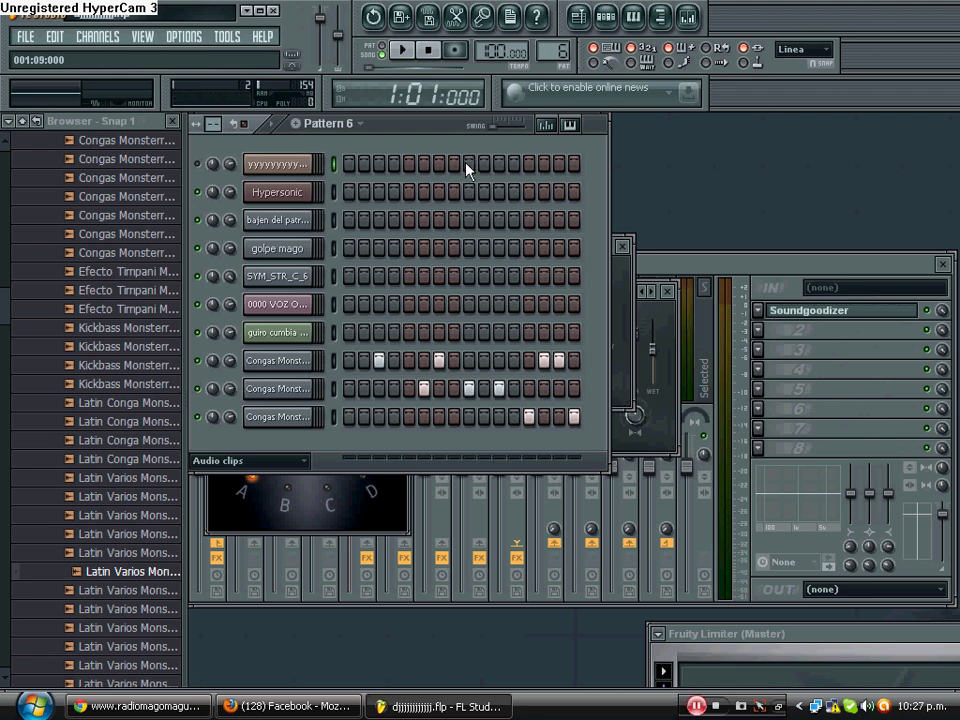
click(298, 167)
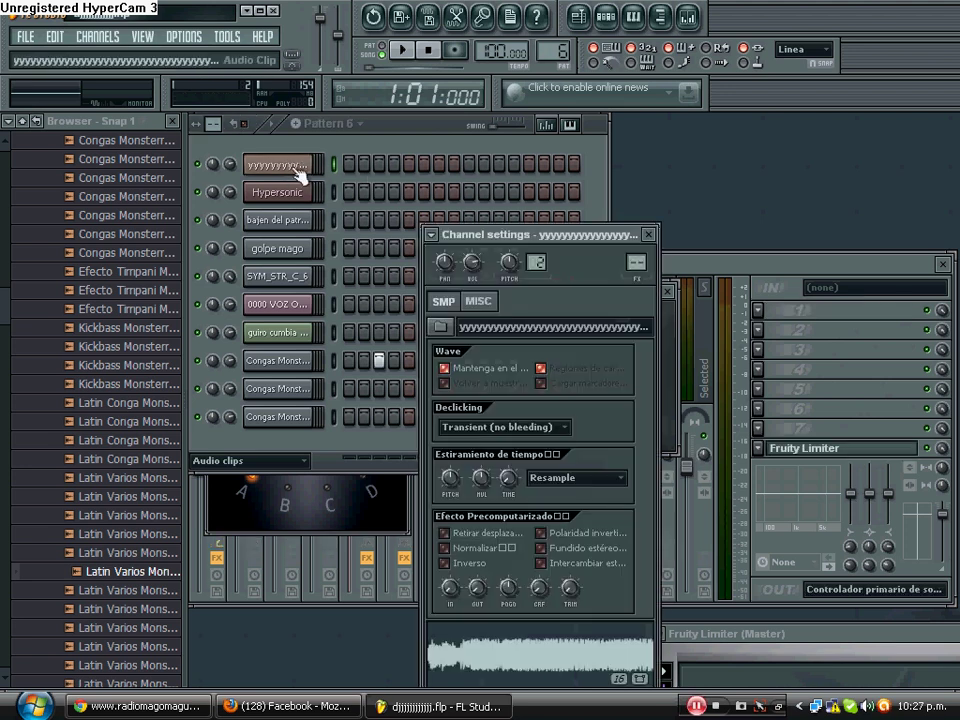
key(q)
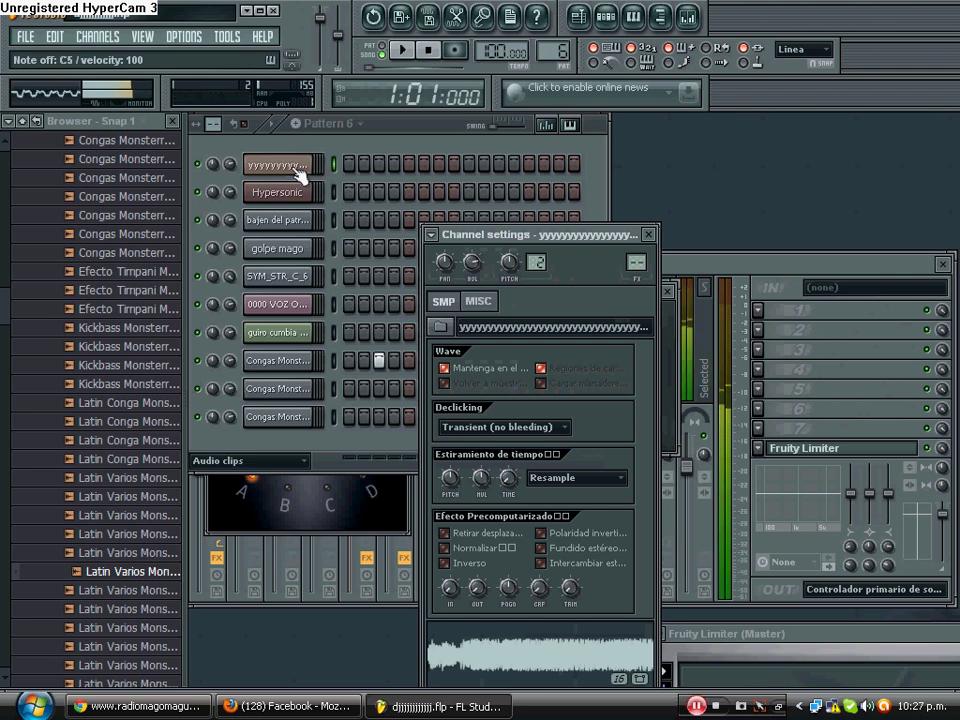
drag(232, 164, 232, 146)
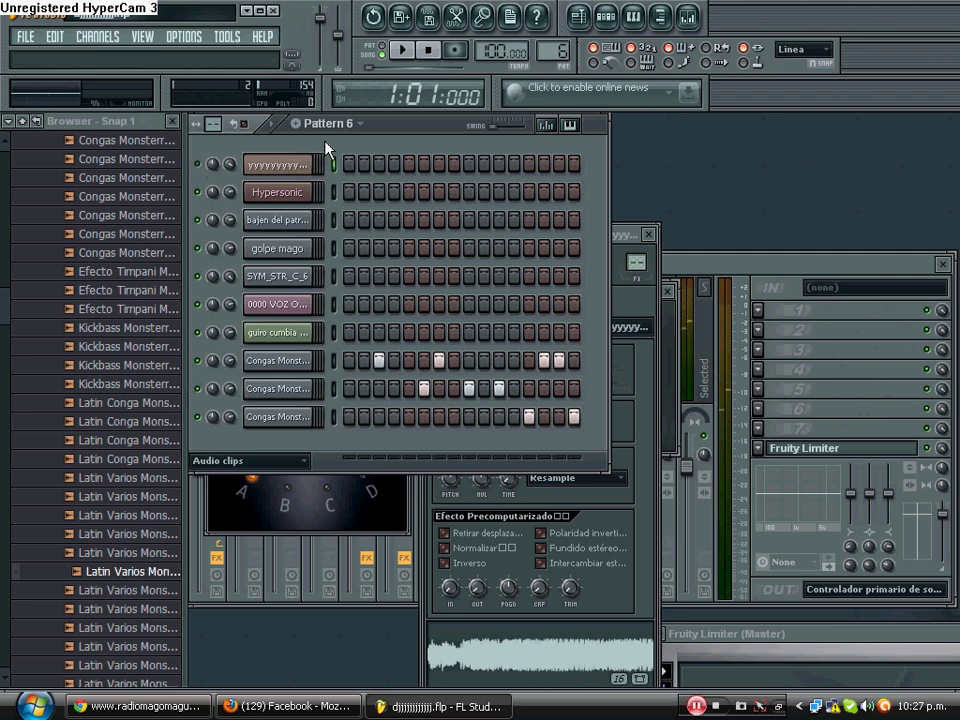
Step: Select Pattern 2, open the Hypersonic channel and reposition its plugin and channel settings windows
mouse_move(555, 51)
mouse_down()
mouse_move(555, 68)
mouse_move(558, 45)
mouse_up()
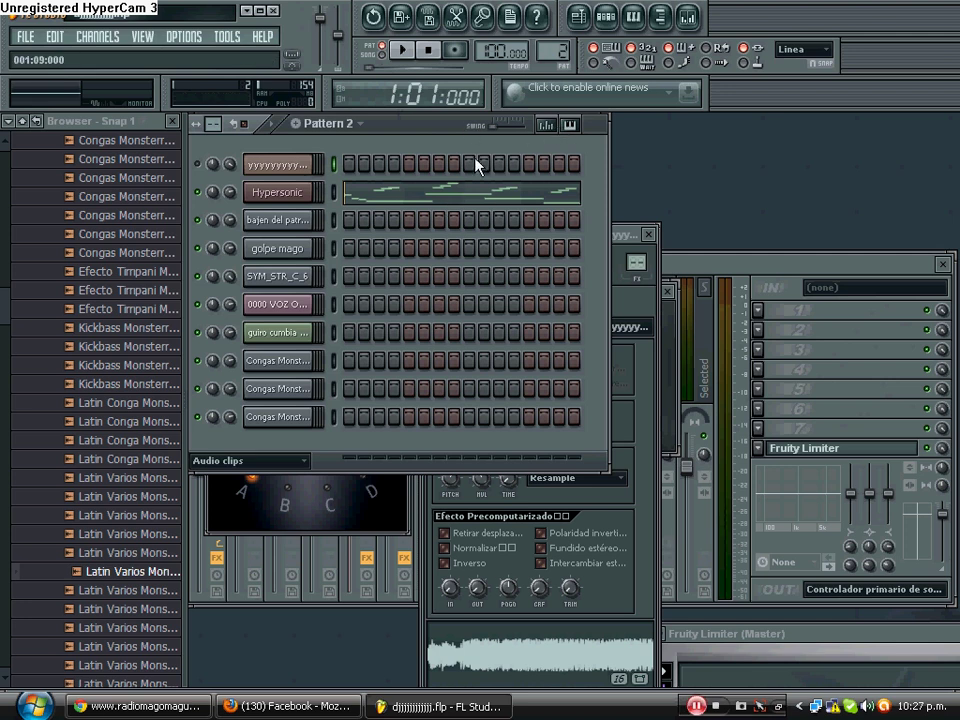
click(302, 197)
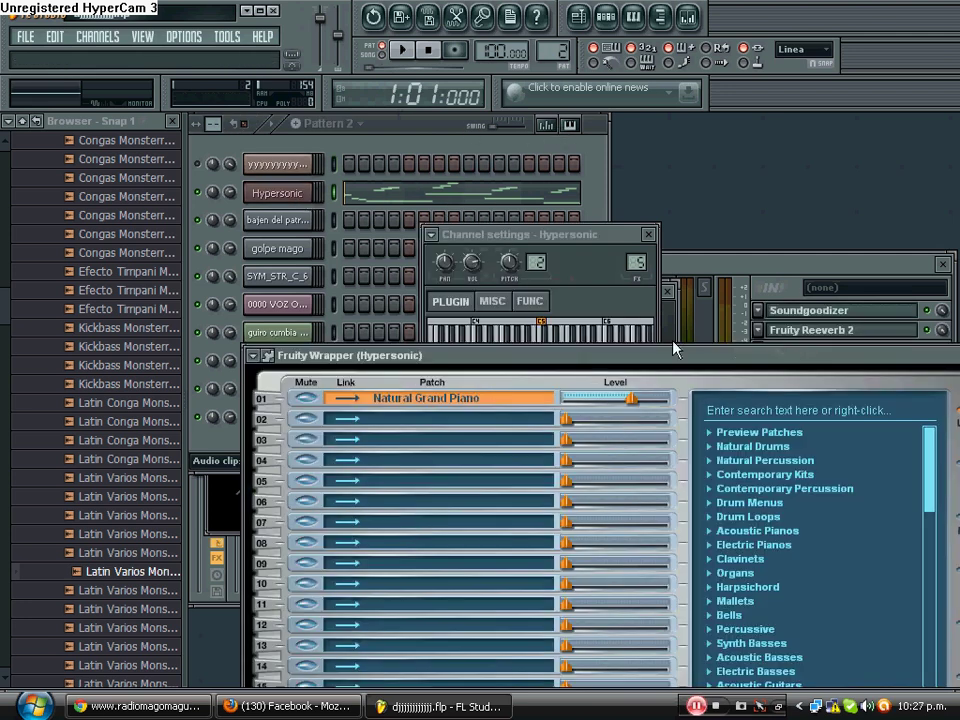
drag(660, 368, 690, 396)
drag(579, 236, 614, 197)
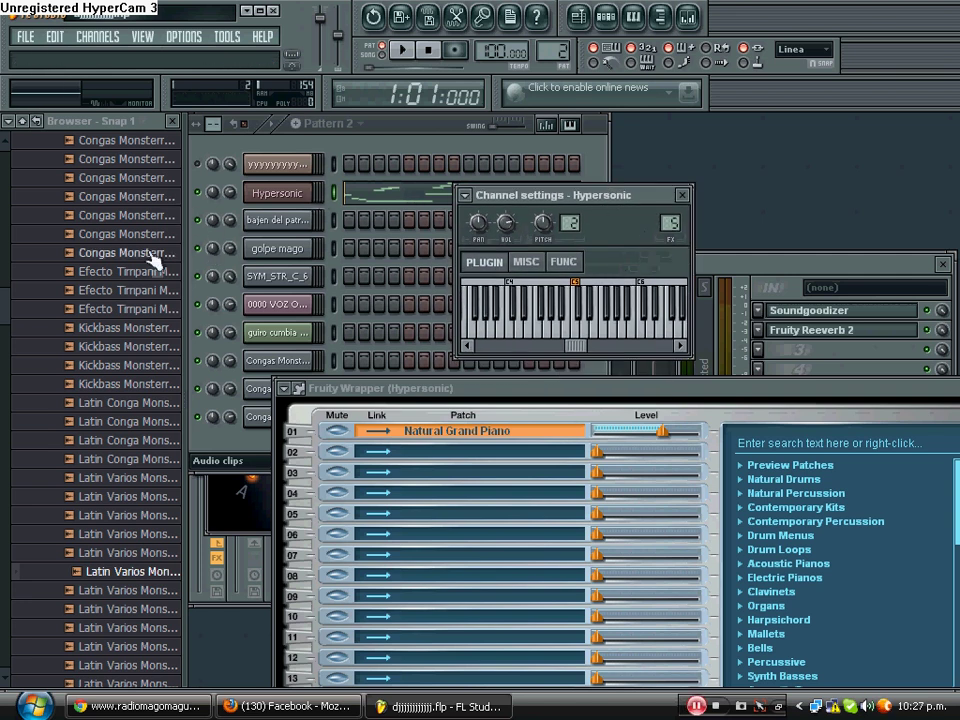
Step: Audition the Natural Grand Piano patch by playing a short melody on the Hypersonic channel
click(302, 200)
click(302, 201)
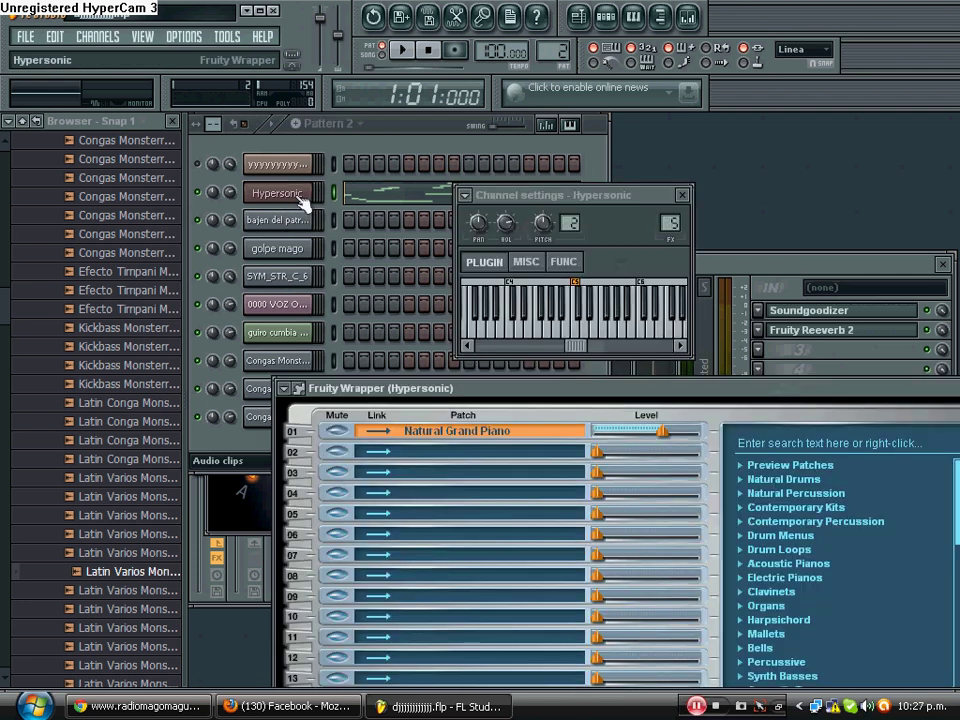
key(m)
key(b)
key(w)
key(v)
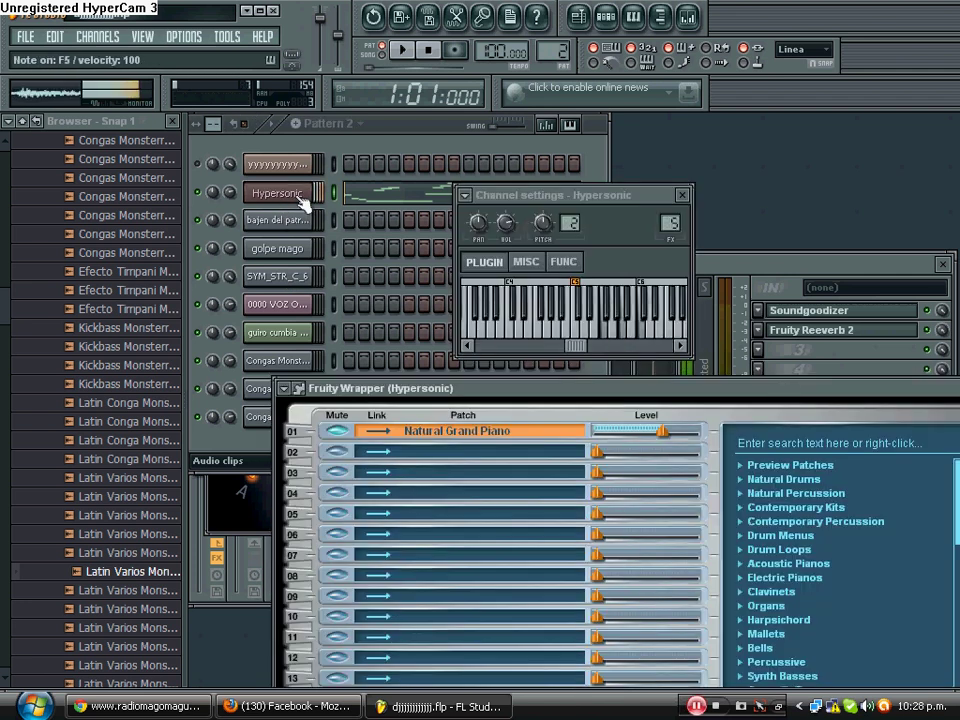
key(q)
key(c)
key(z)
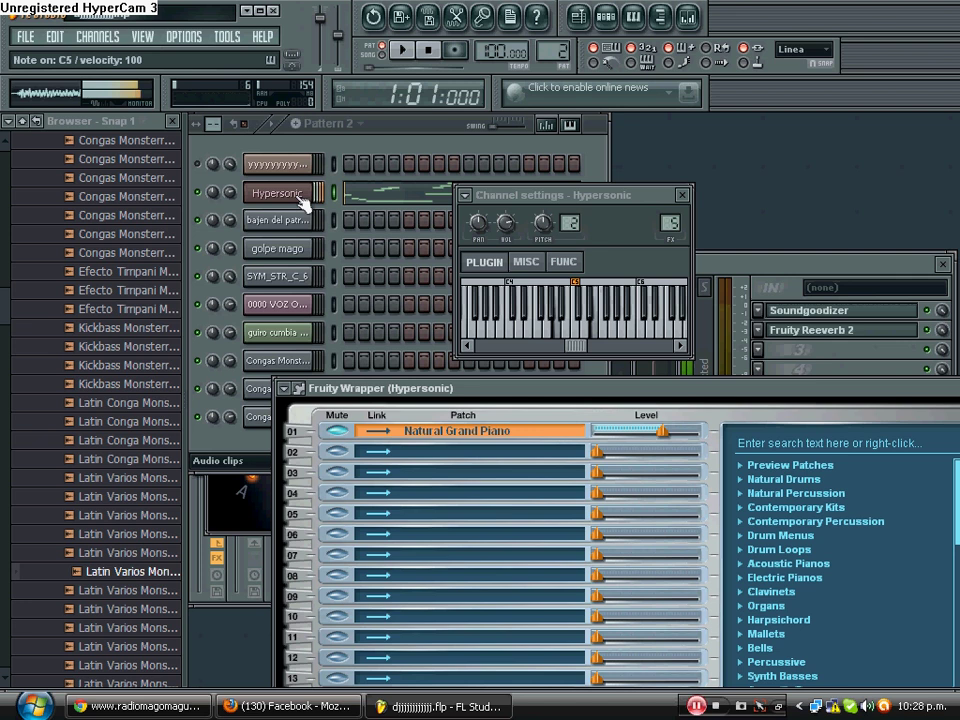
key(b)
key(m)
key(w)
key(v)
key(q)
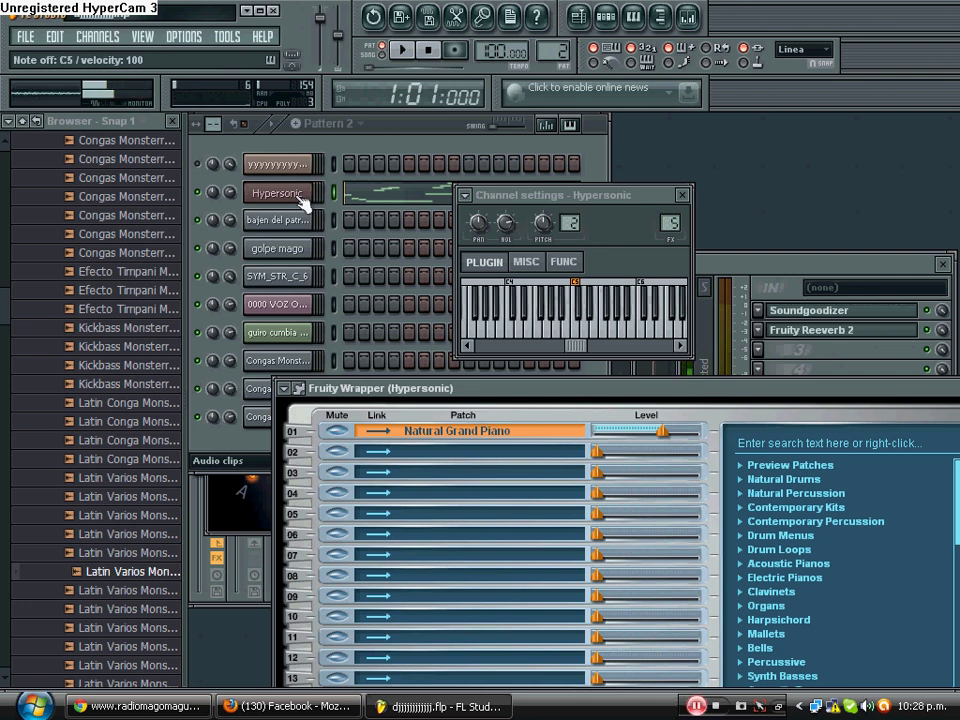
Step: Play Pattern 2 while viewing all its Hypersonic notes in the piano roll, then stop playback
click(404, 48)
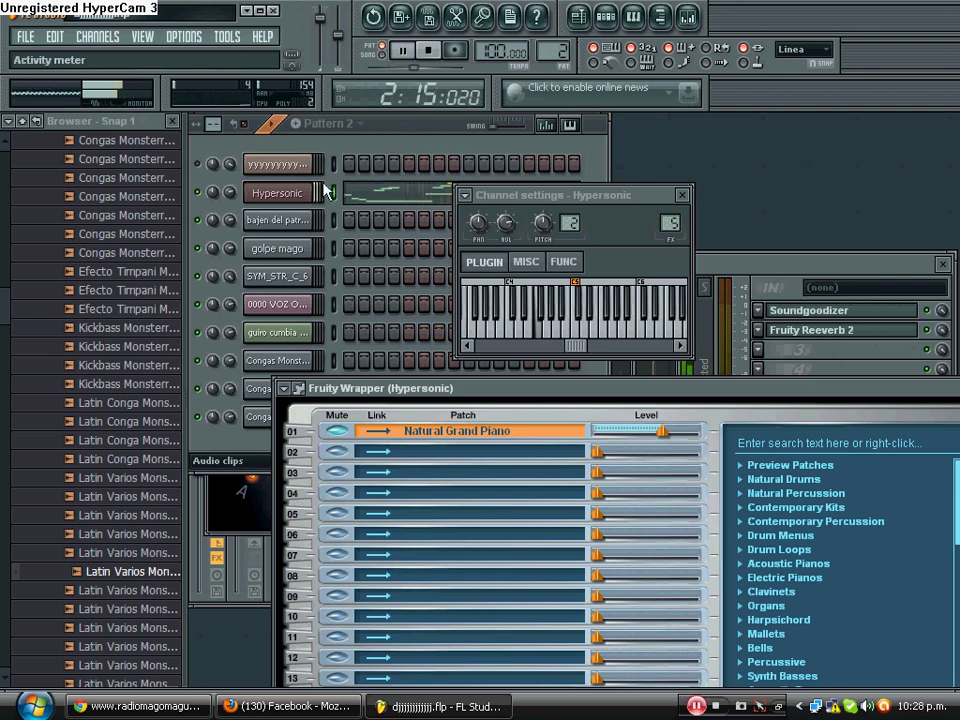
click(345, 192)
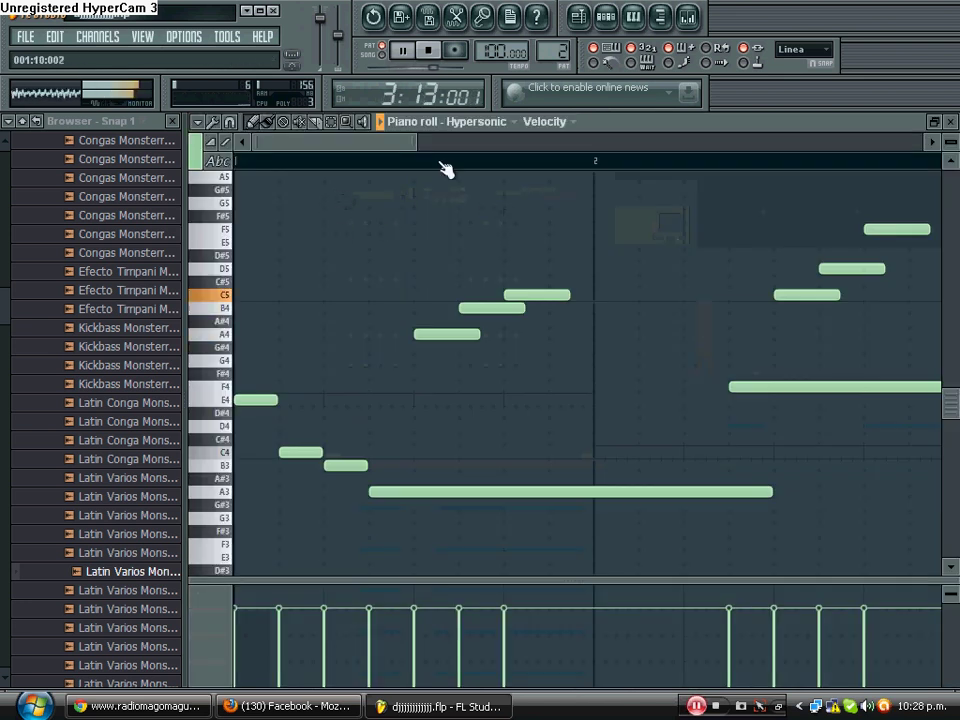
drag(416, 148, 842, 171)
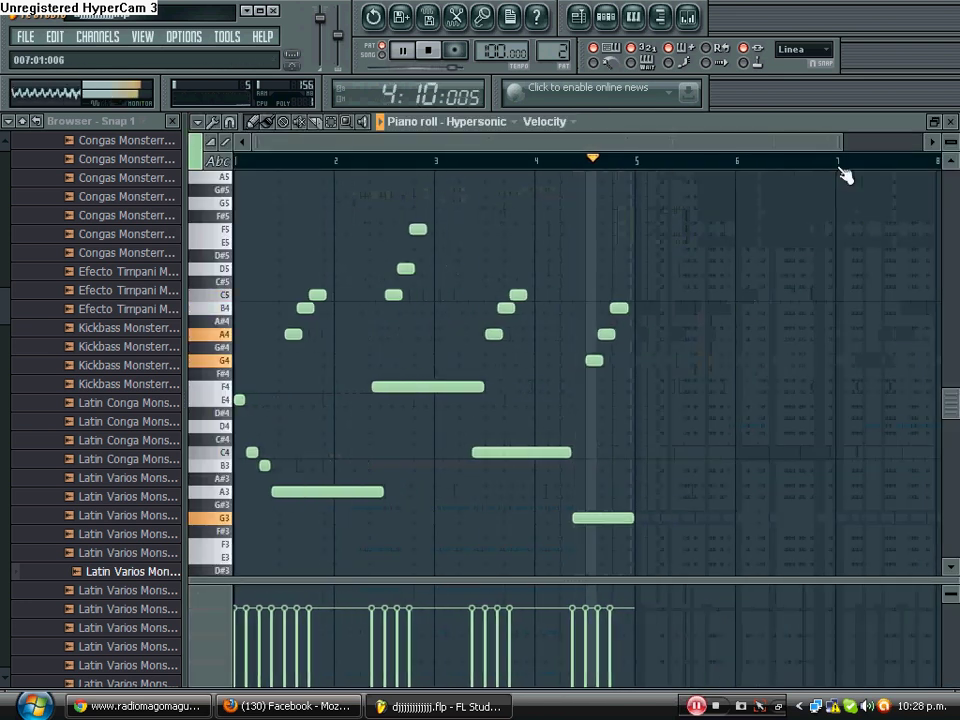
click(428, 49)
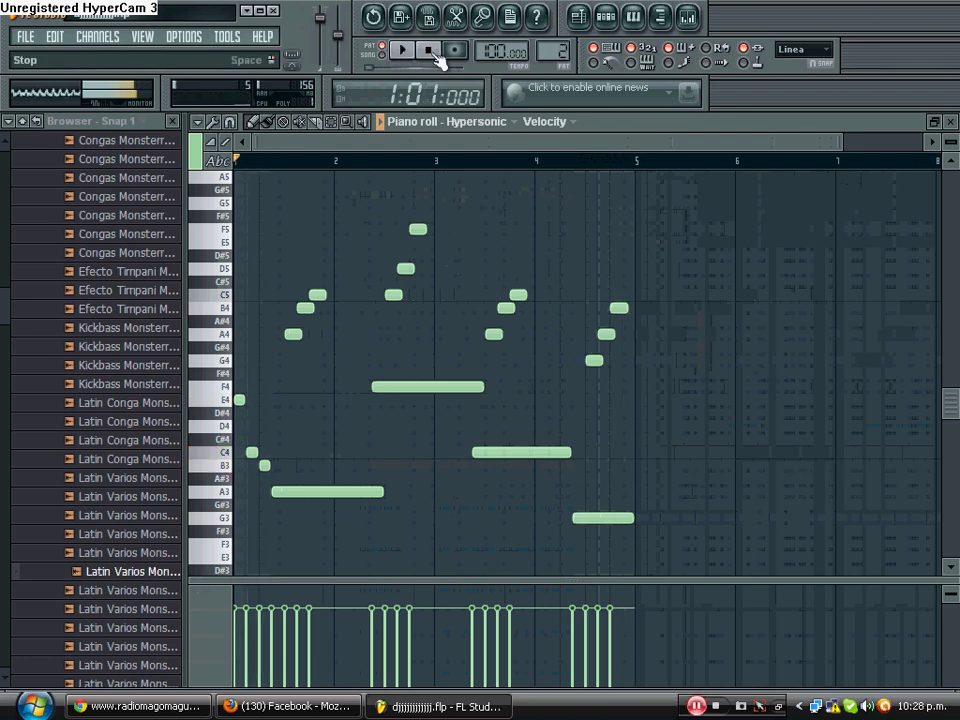
Step: Sound the E4 and C4 keys that begin the Hypersonic melody and close the piano roll
click(213, 401)
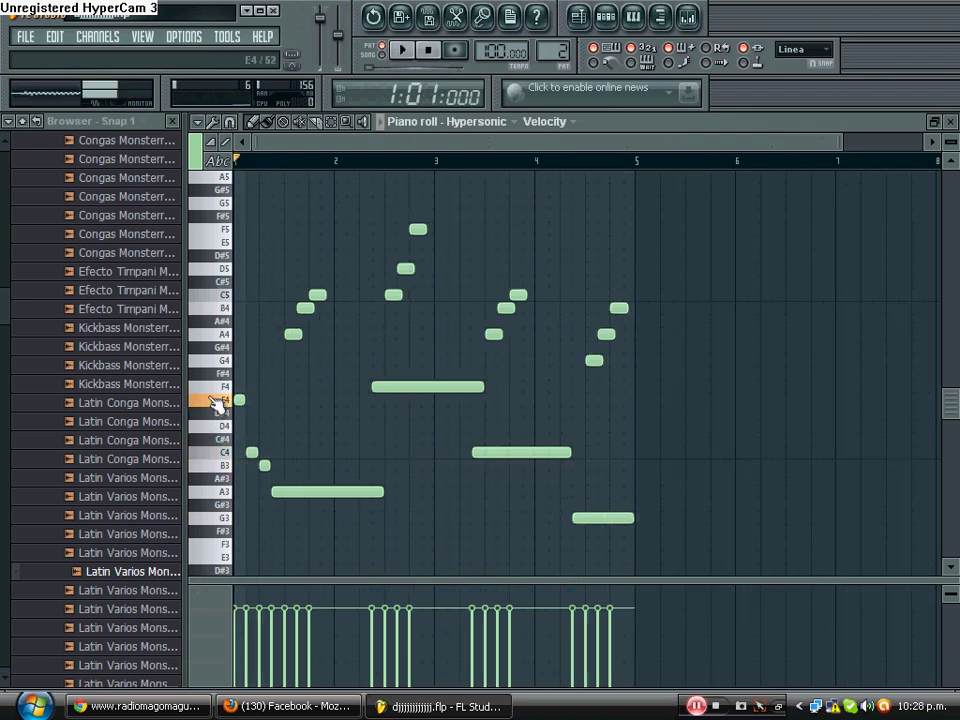
click(221, 453)
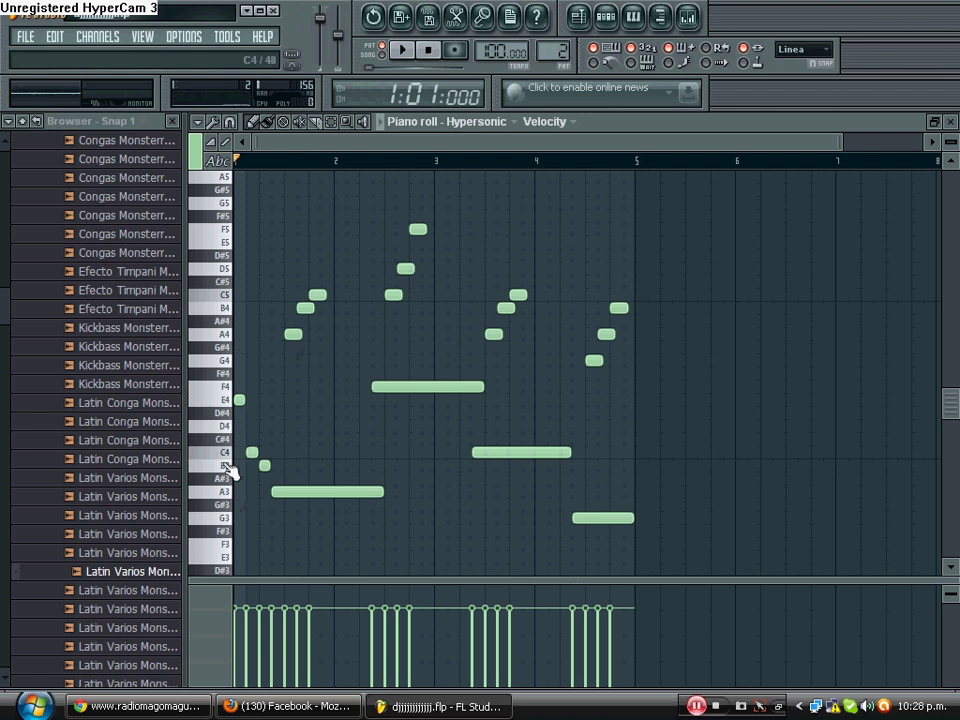
click(953, 121)
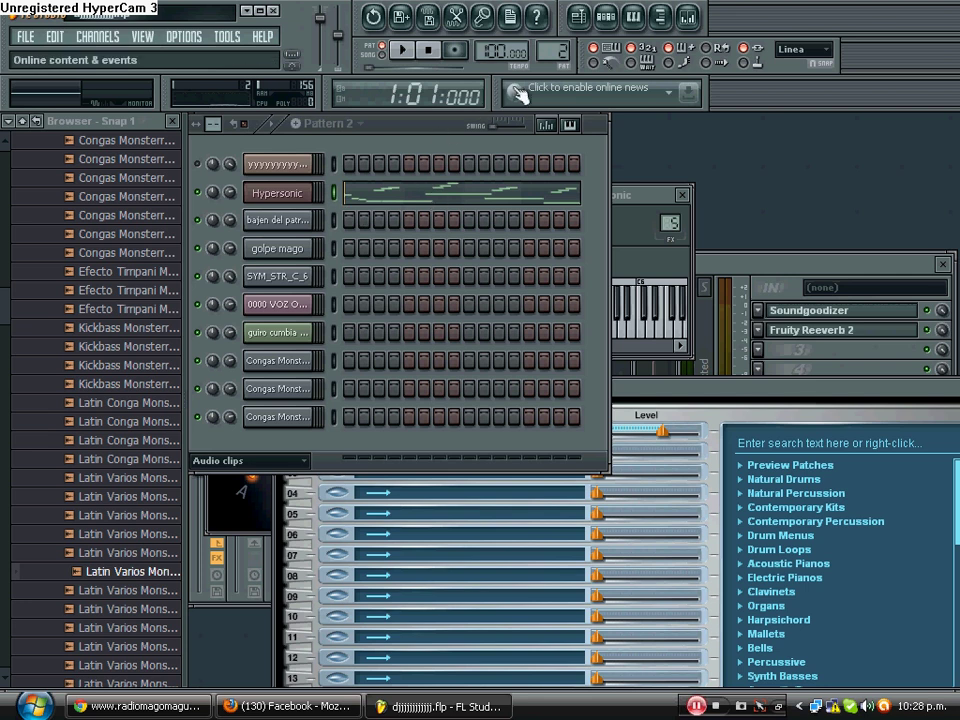
Step: Select Pattern 3, listen to its Hypersonic chords and stop playback
scroll(563, 51, up, 1)
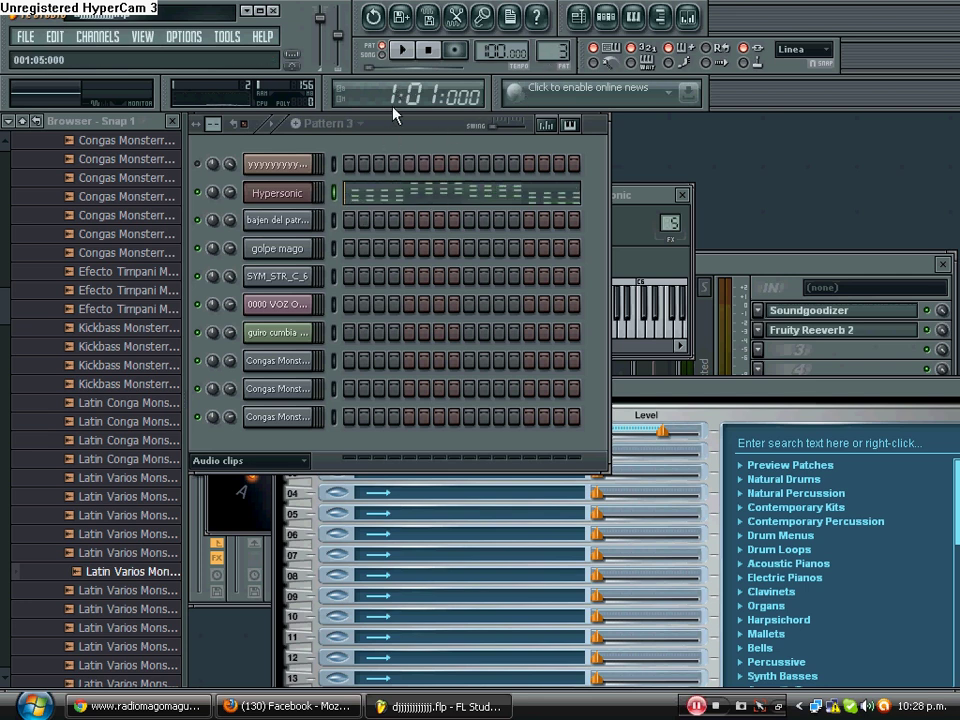
click(405, 50)
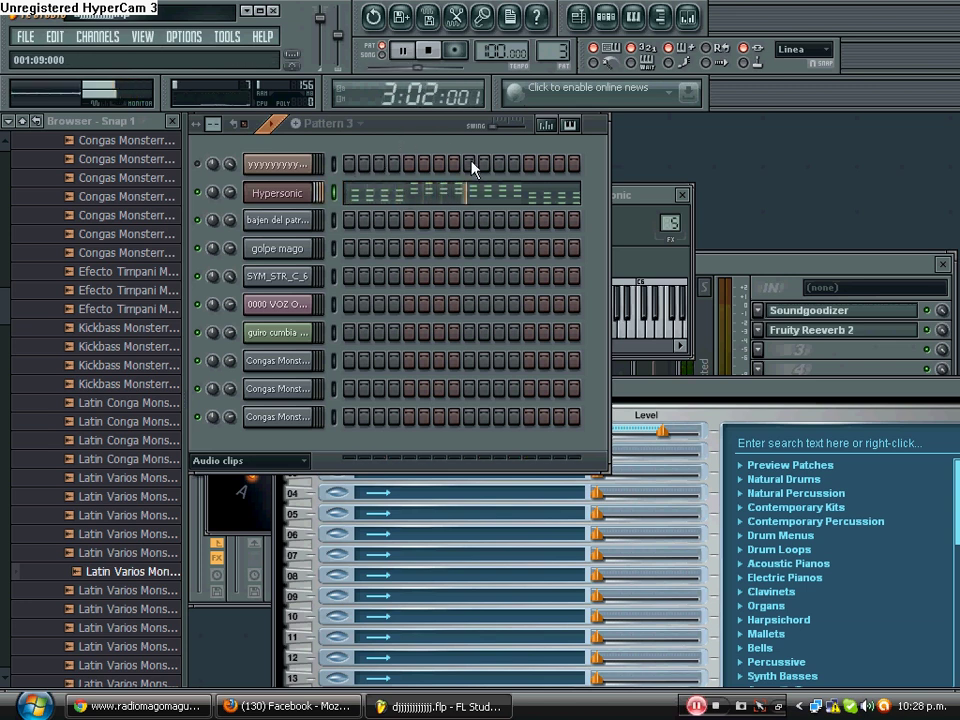
click(432, 52)
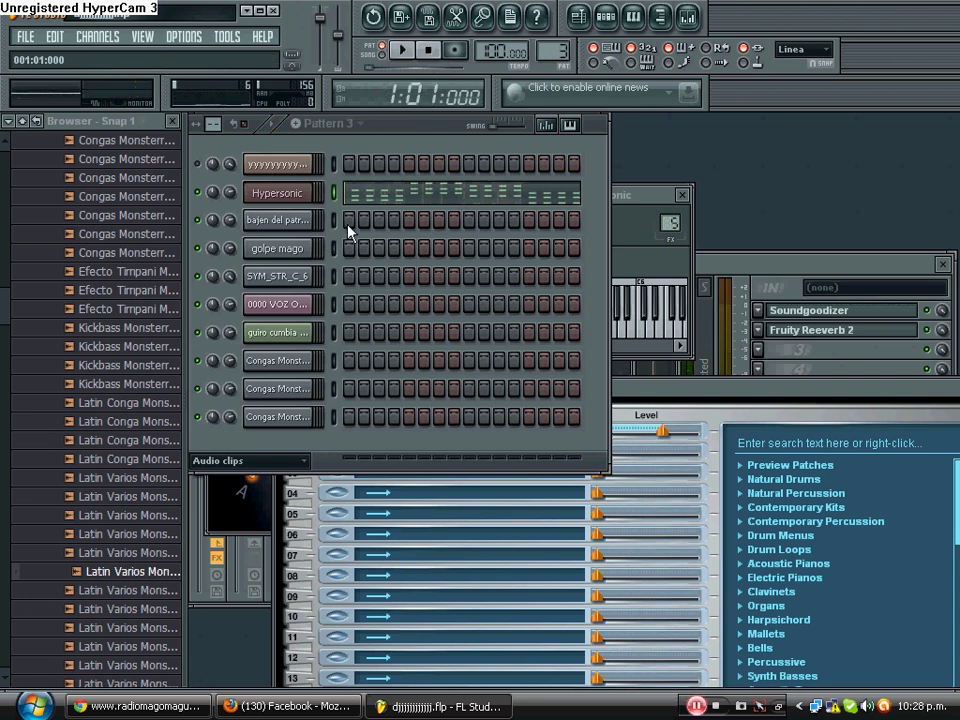
Step: Review Pattern 3's complete Hypersonic chord progression in the piano roll while playing it, then close the piano roll
click(294, 194)
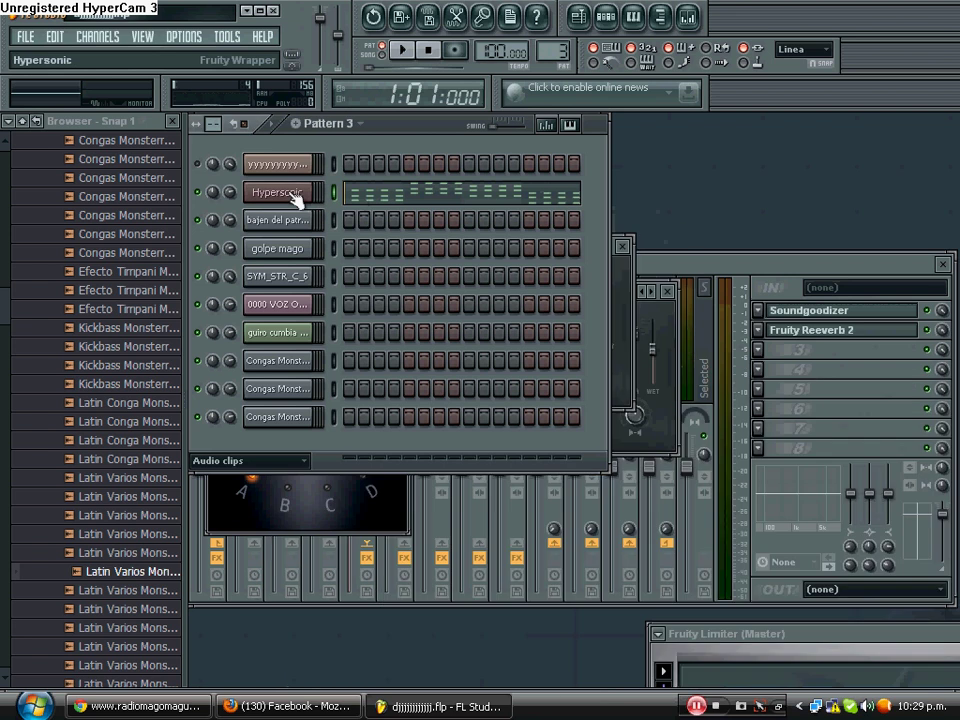
click(294, 194)
click(388, 197)
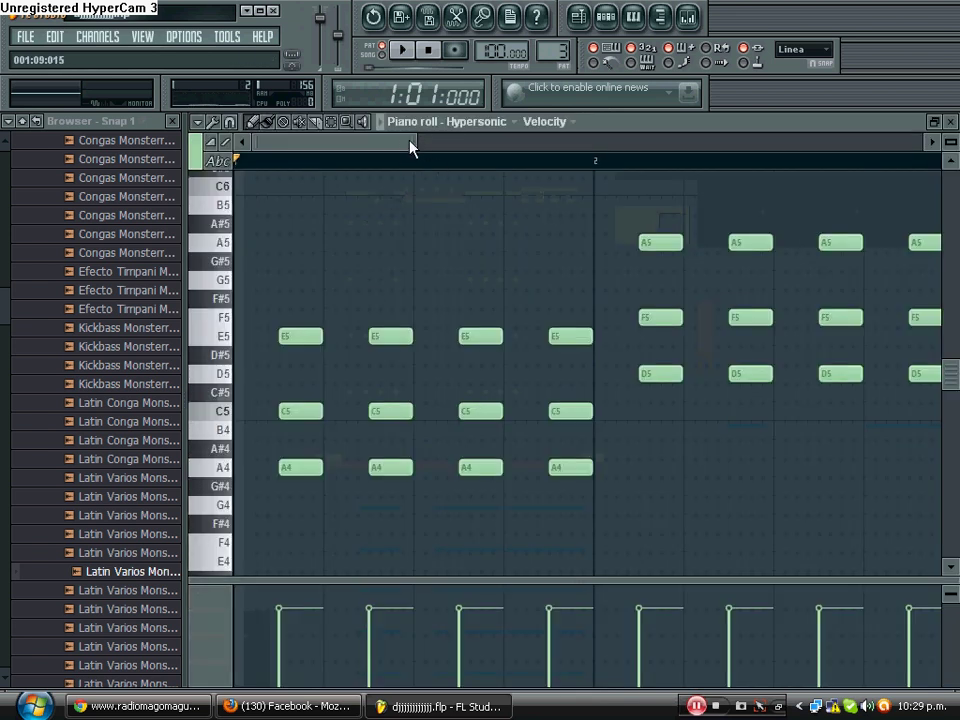
drag(410, 146, 782, 168)
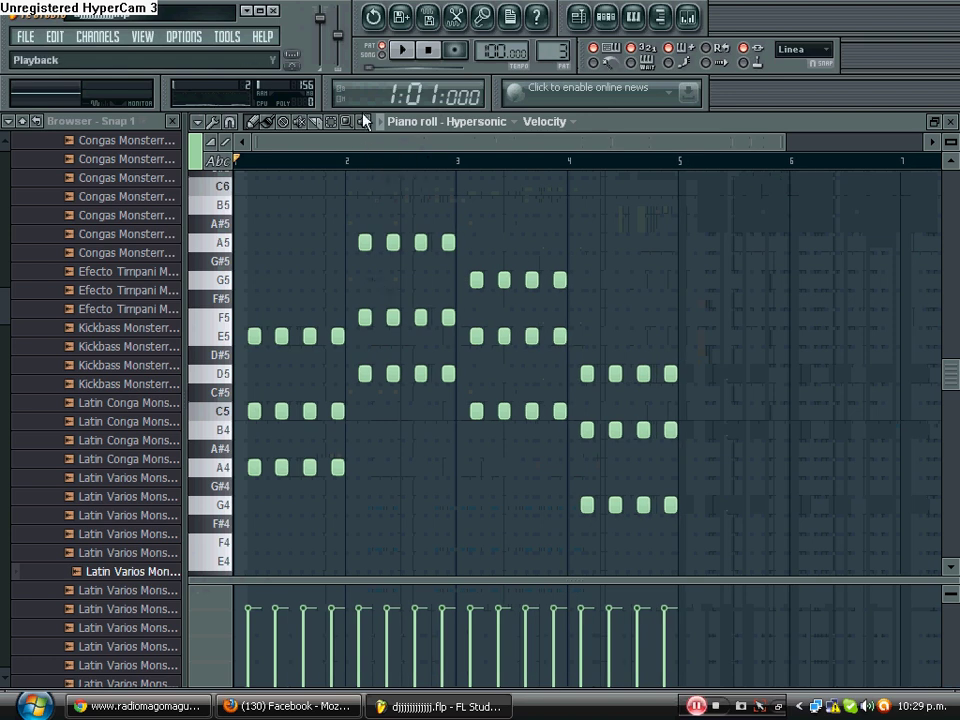
key(space)
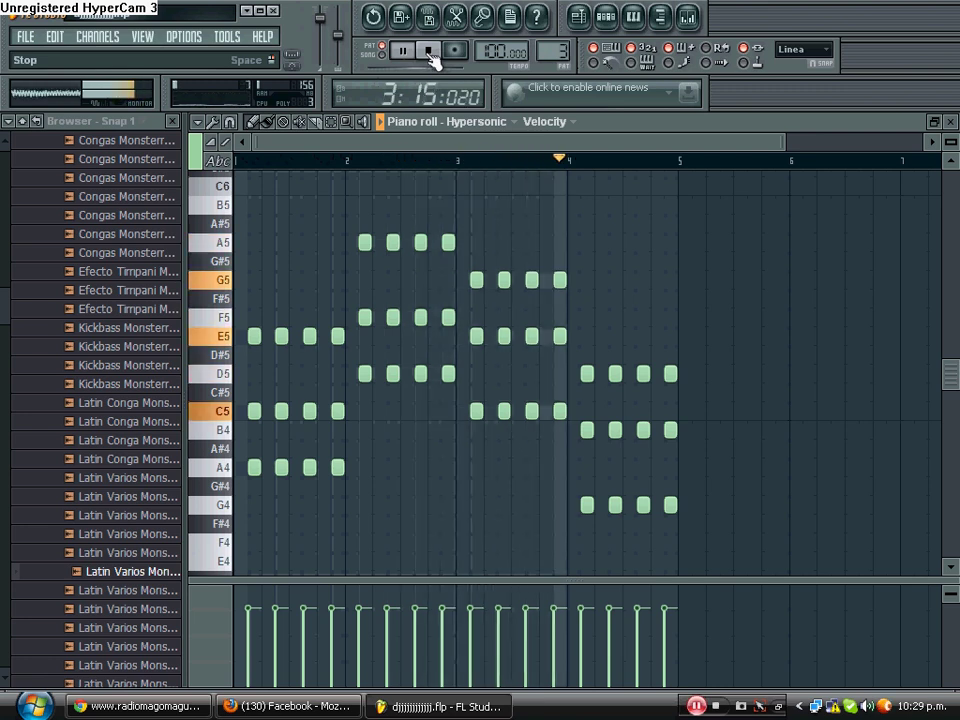
click(430, 52)
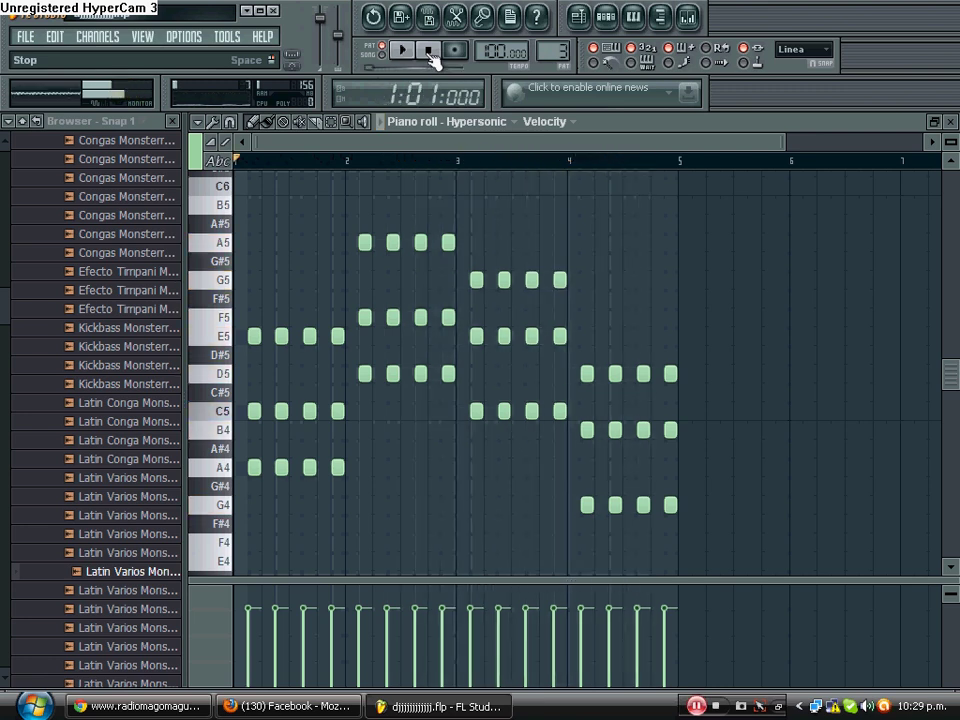
click(951, 122)
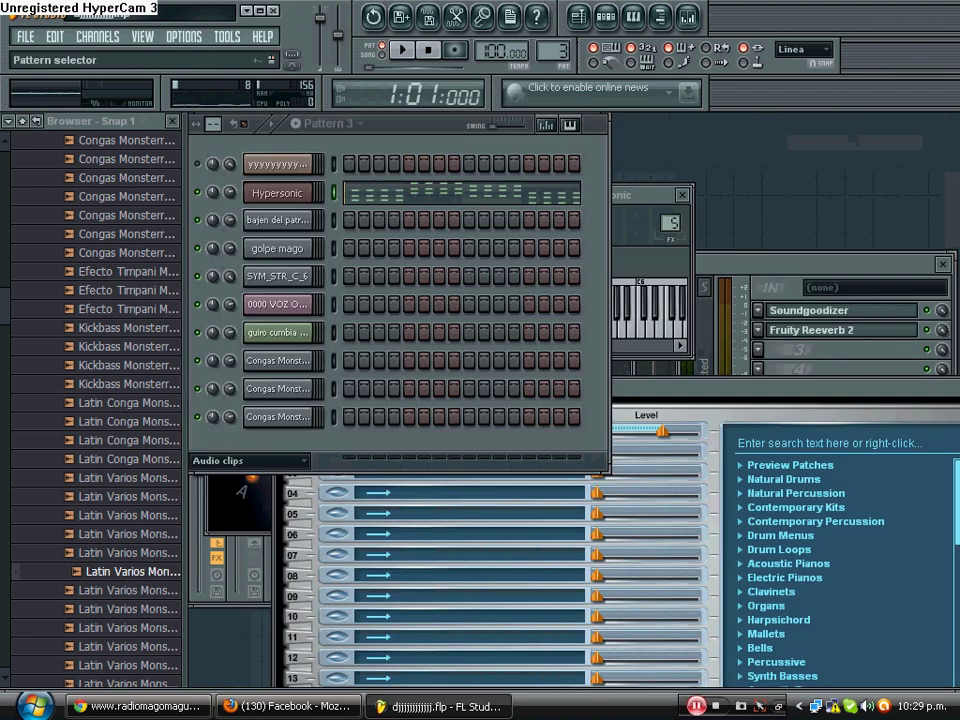
Step: Select Pattern 4 and audition the "bajen del patrullero" sample channel with repeated C5 notes
scroll(555, 50, up, 1)
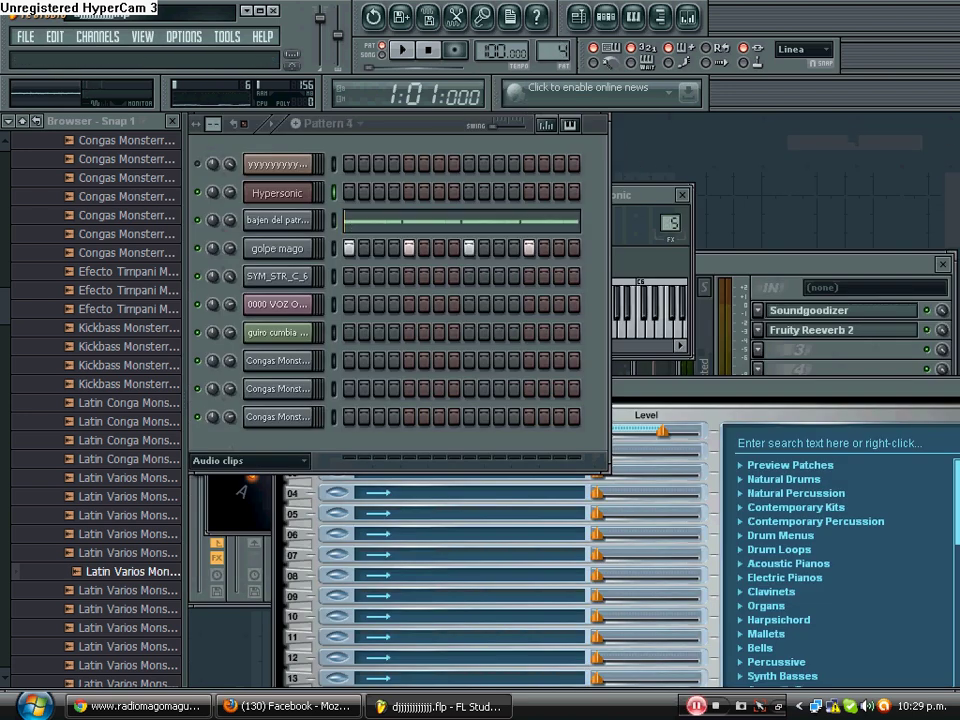
click(293, 221)
key(z)
key(z)
key(z)
key(z)
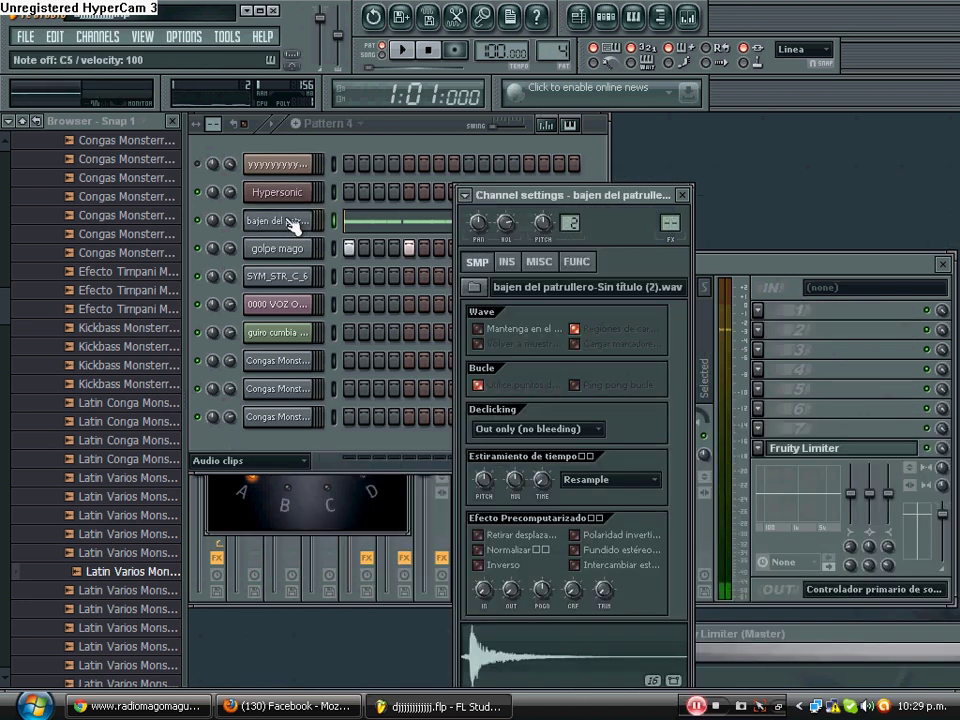
Step: Open the "golpe mago" channel and audition its sample with repeated C5 notes
click(293, 249)
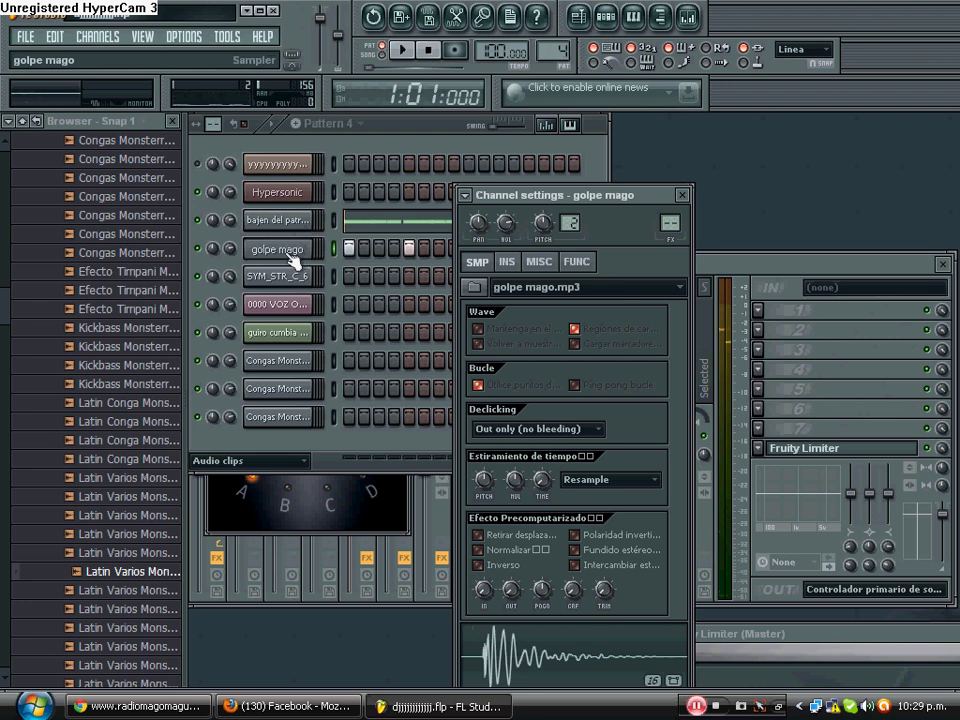
key(z)
key(z)
key(z)
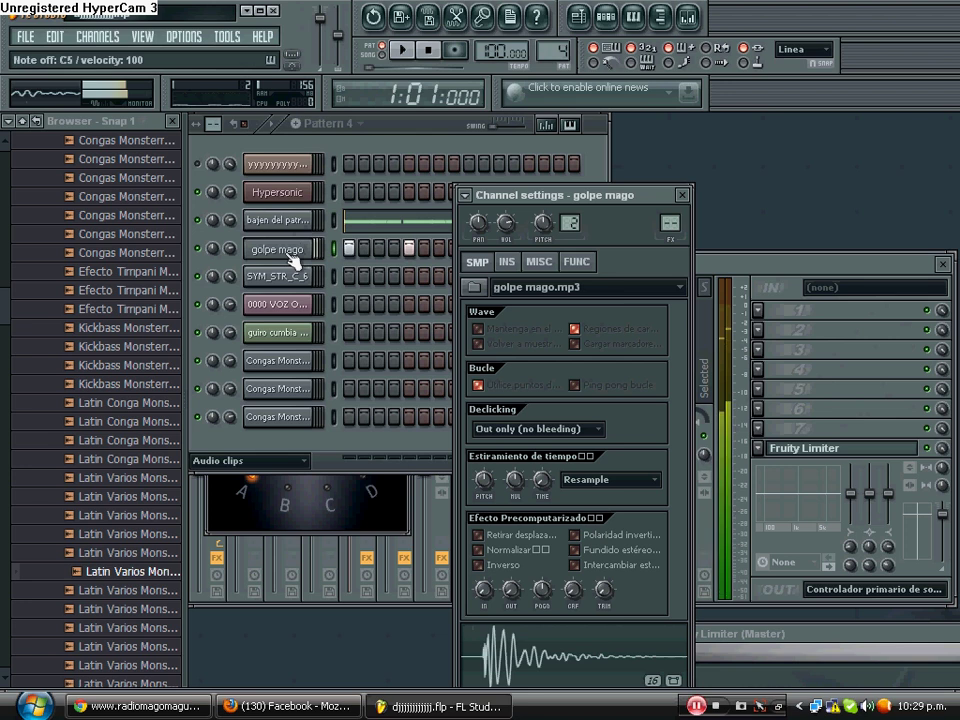
Step: Finish auditioning "golpe mago", then open the "bajen del patrullero" channel and audition its sample with repeated C5 notes
key(z)
click(283, 226)
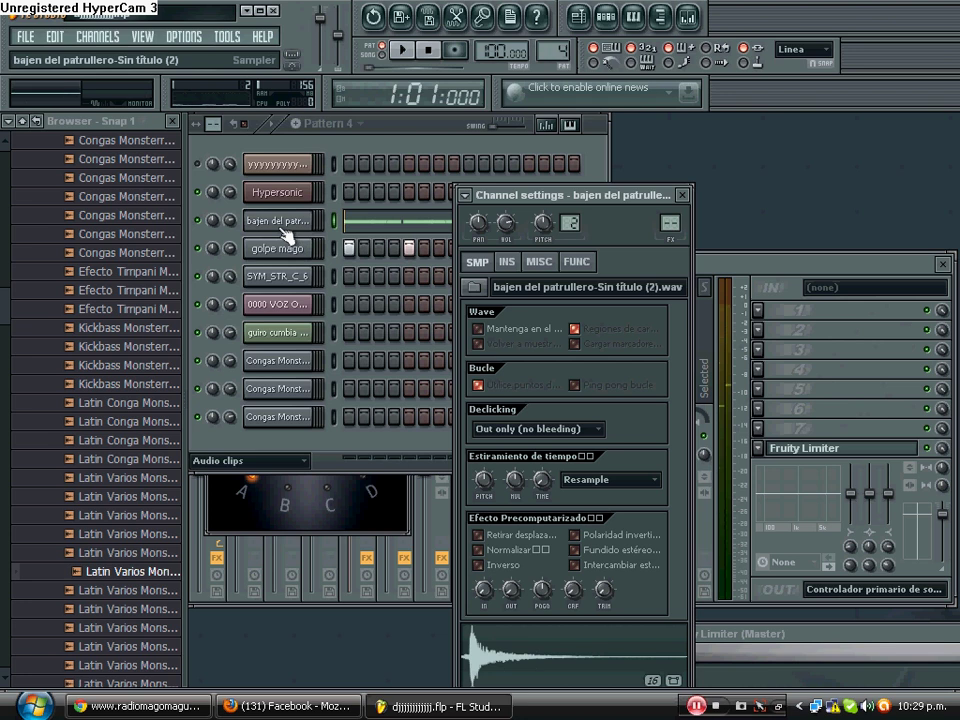
key(q)
key(q)
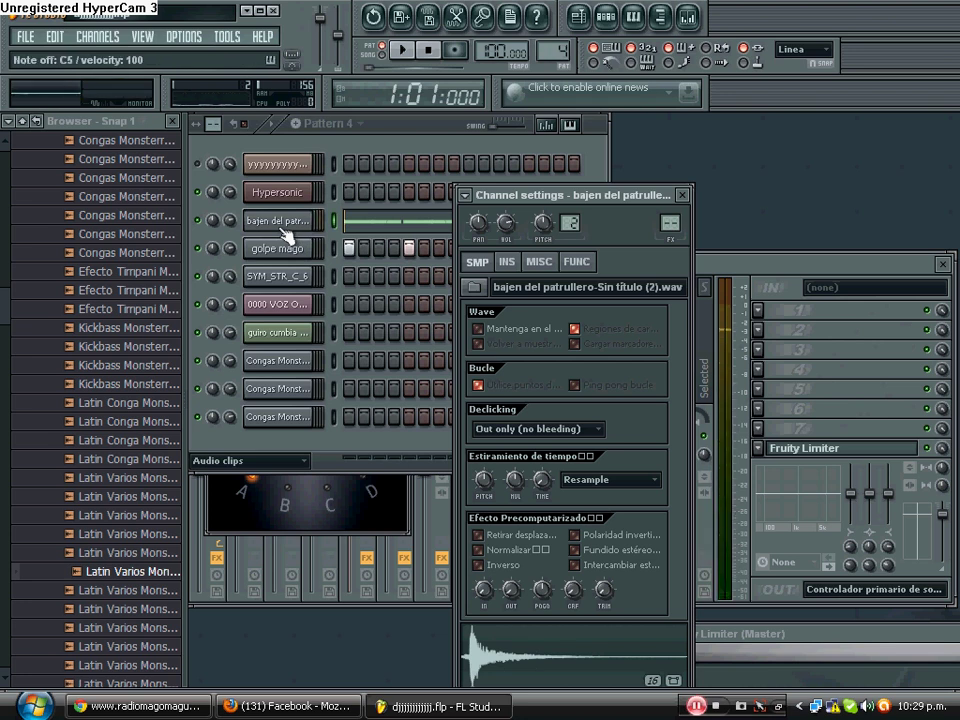
Step: Play Pattern 4 with the channel rack in front of the channel settings, then stop playback
click(401, 49)
click(425, 143)
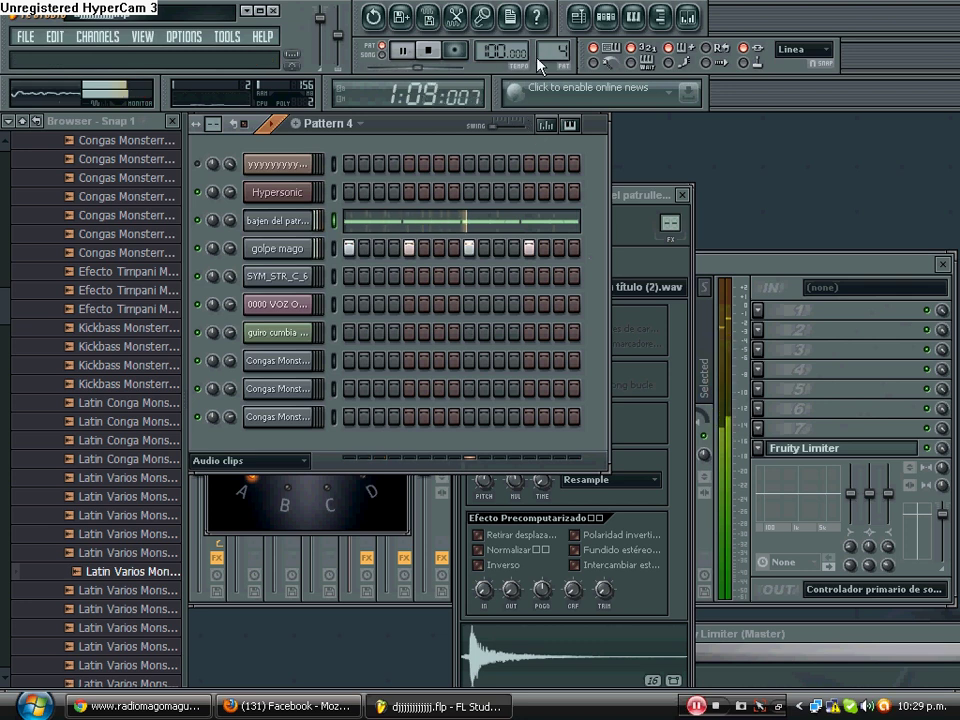
click(430, 50)
Step: Select Pattern 5 and play it while reviewing the full SYM_STR_C_6 melody in the piano roll, then stop and close the piano roll
drag(553, 51, 553, 41)
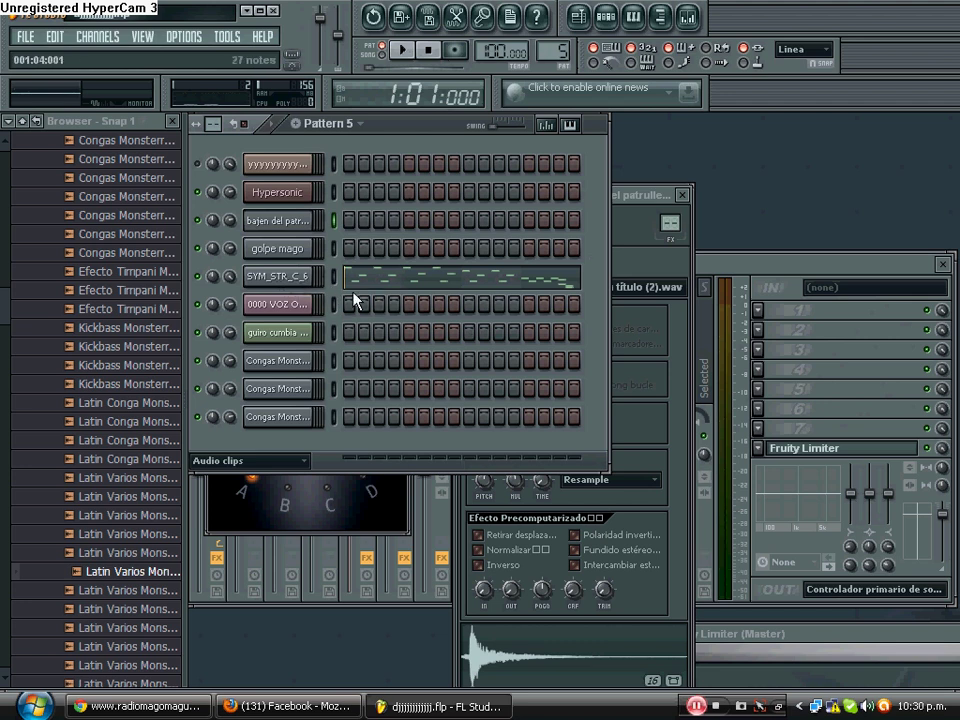
click(413, 55)
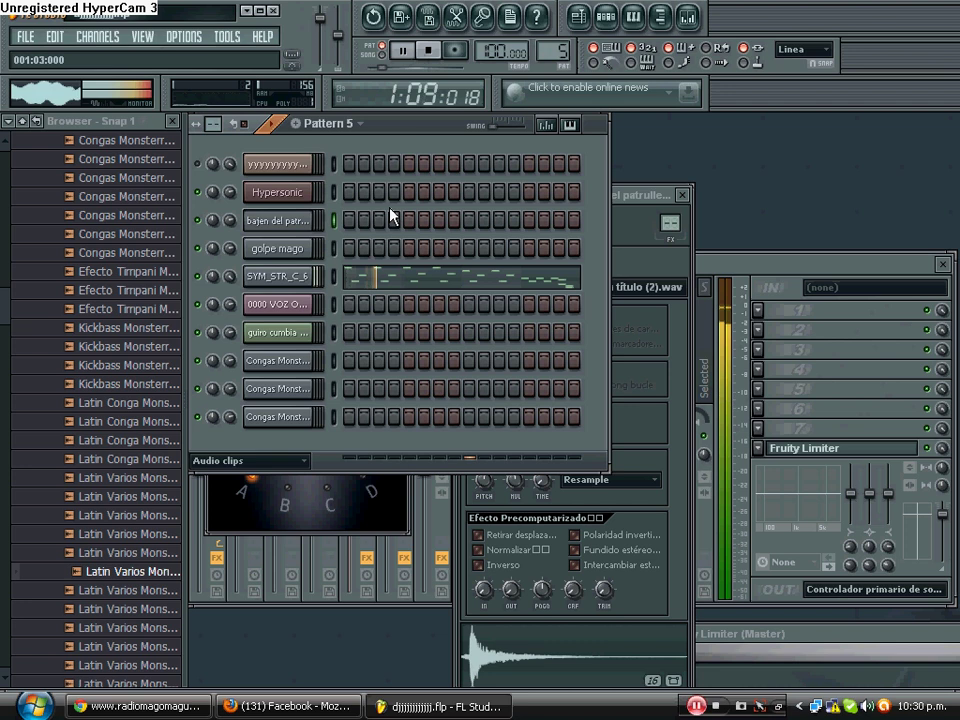
click(444, 279)
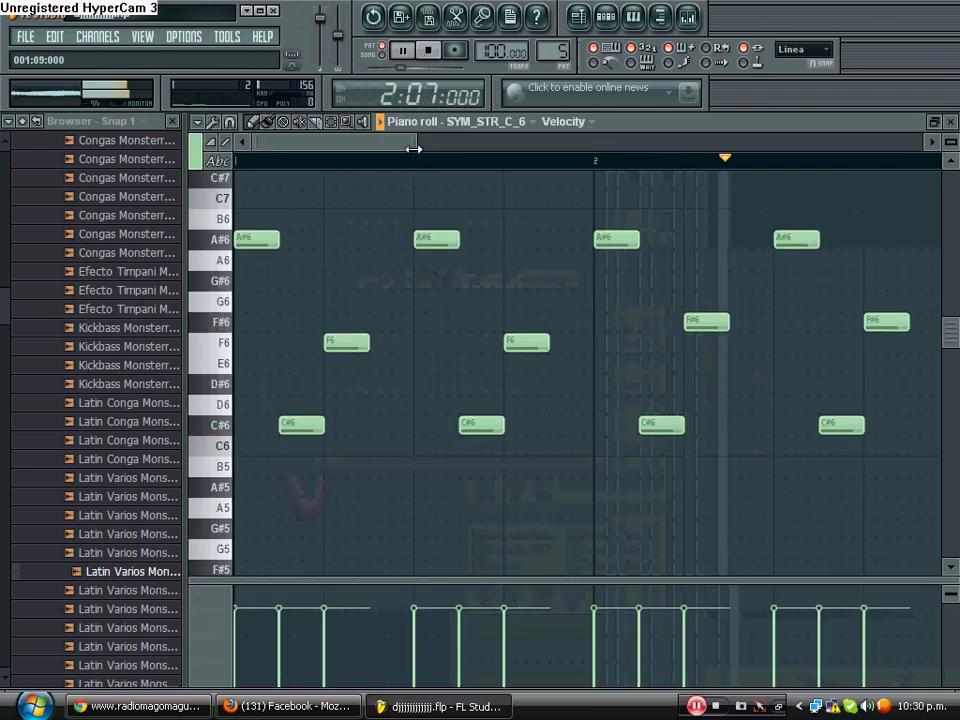
drag(674, 160, 799, 180)
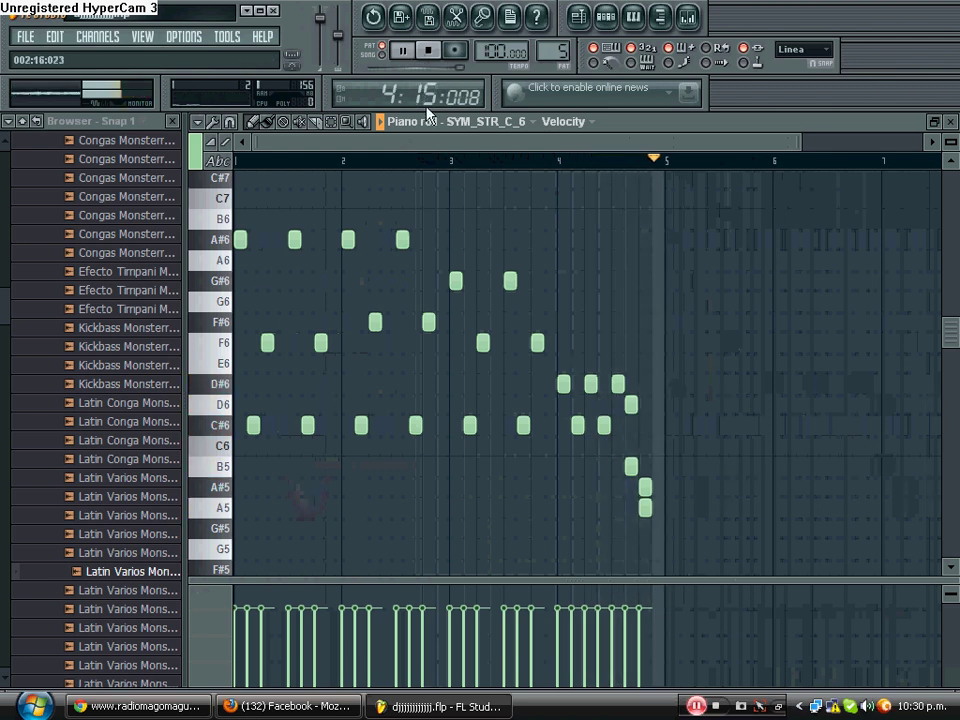
key(space)
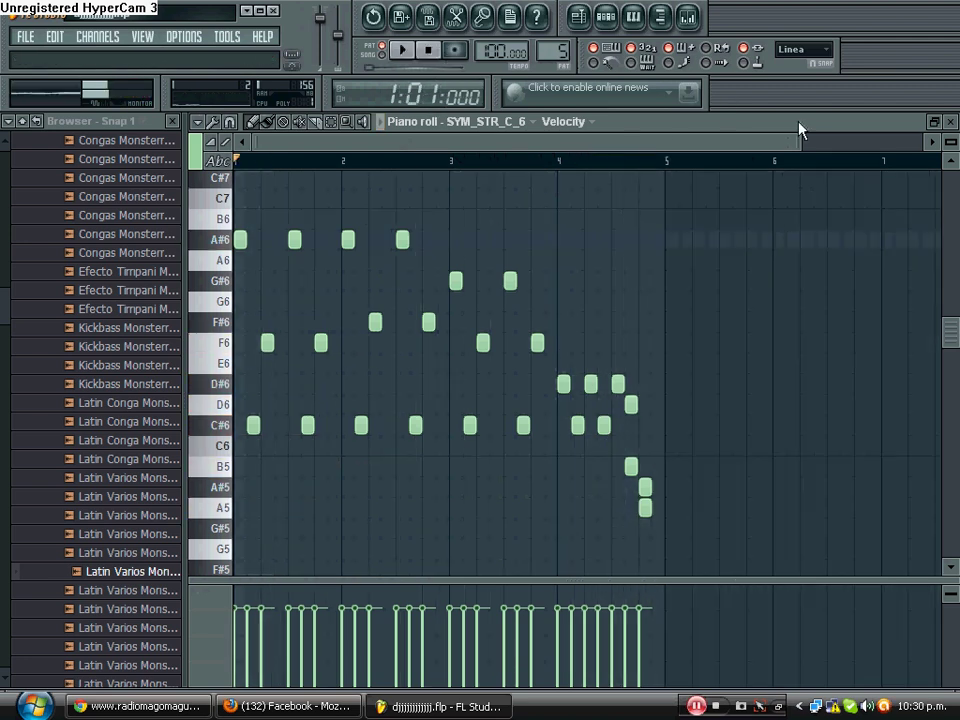
click(940, 121)
Step: View the "0000 VOZ OFF MAREA ROJA" channel settings, then select Pattern 6, play its congas rhythm and stop playback
click(280, 306)
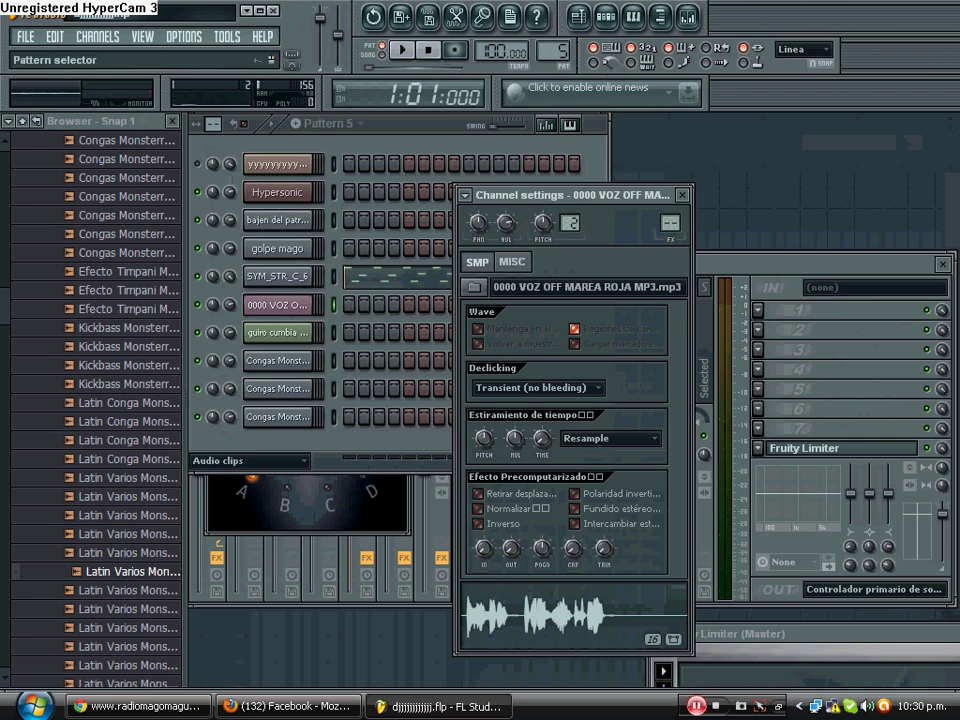
drag(556, 52, 556, 42)
click(427, 137)
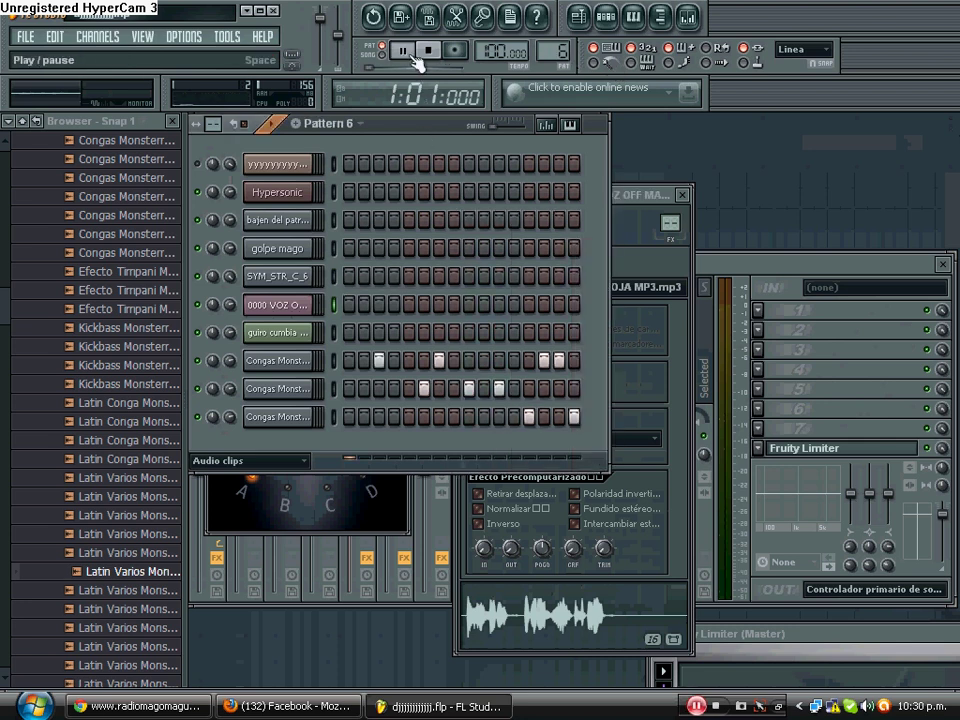
click(401, 49)
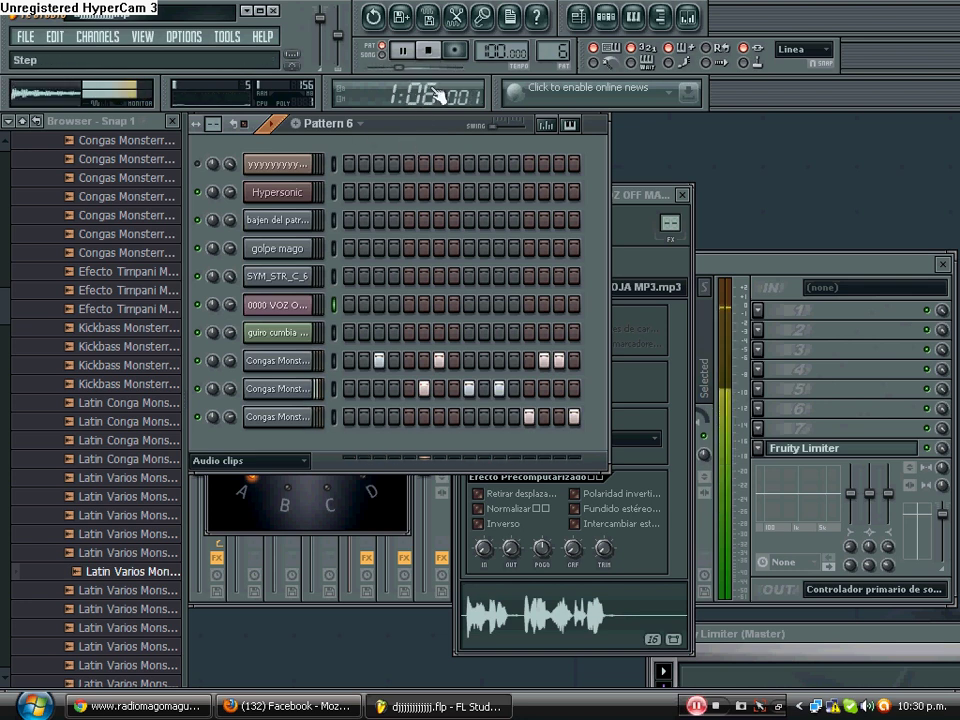
click(428, 49)
Step: Return to Pattern 3 and open the channel settings of the "guiro cumbia villera 1" sample
drag(553, 51, 553, 58)
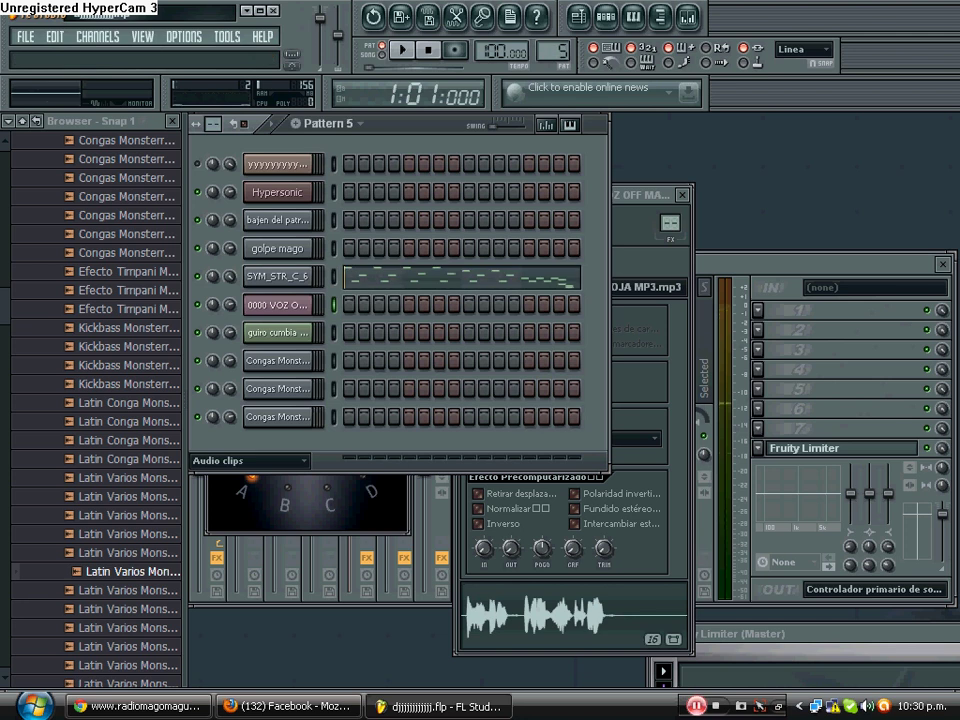
drag(553, 58, 553, 68)
click(276, 333)
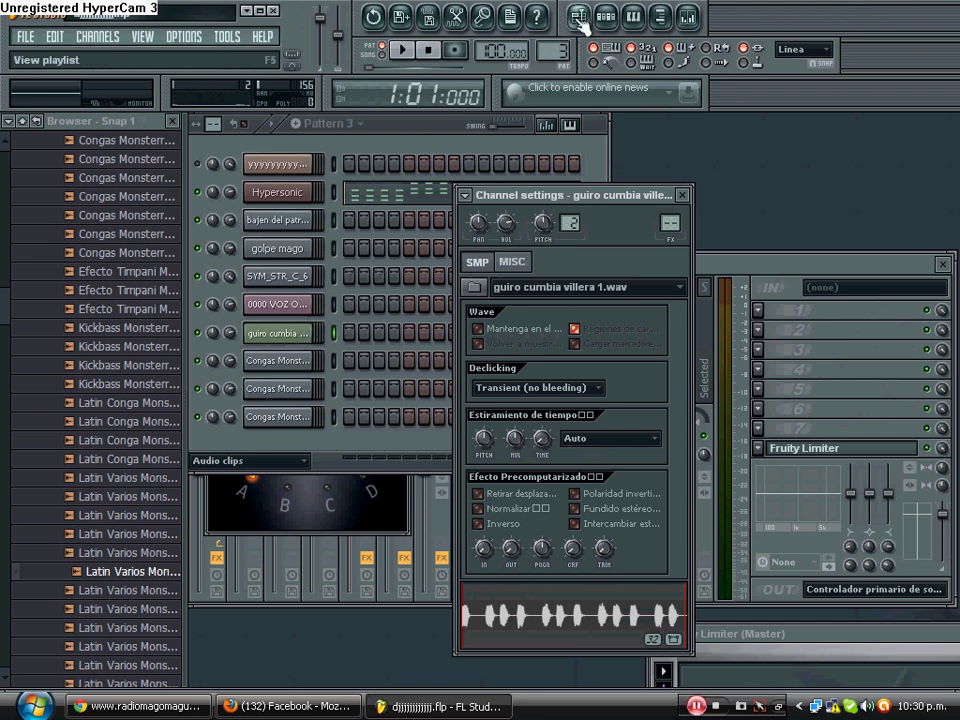
Step: Show the whole song arrangement in the playlist and reduce the height of Track 1
click(435, 17)
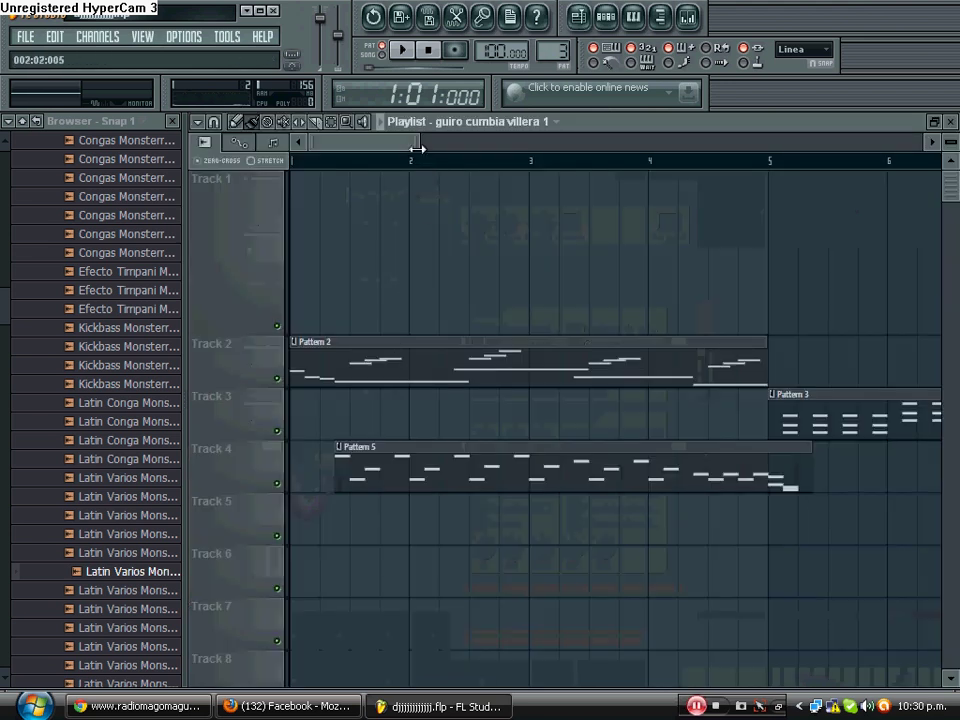
drag(417, 148, 849, 193)
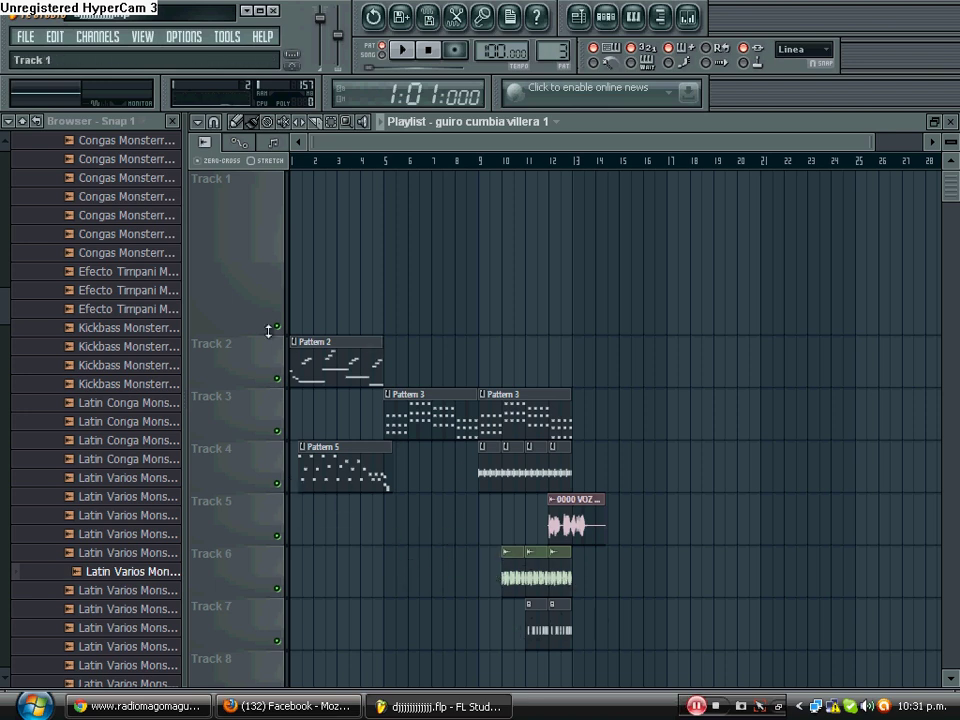
drag(270, 332, 282, 240)
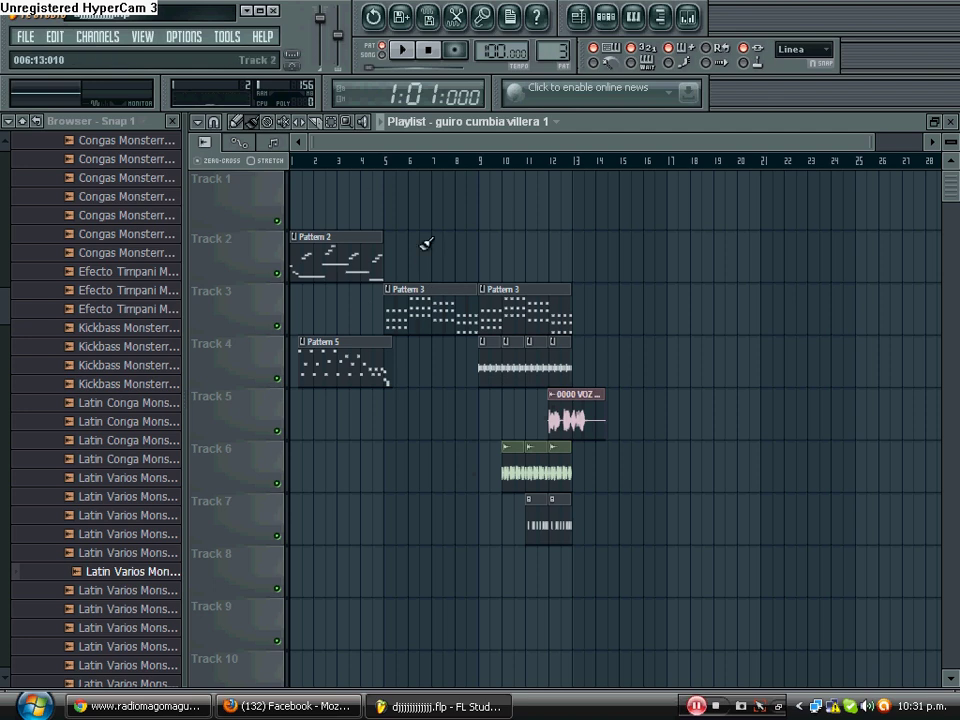
Step: Play the full playlist arrangement in song mode, then minimize the windows to show the desktop
click(401, 49)
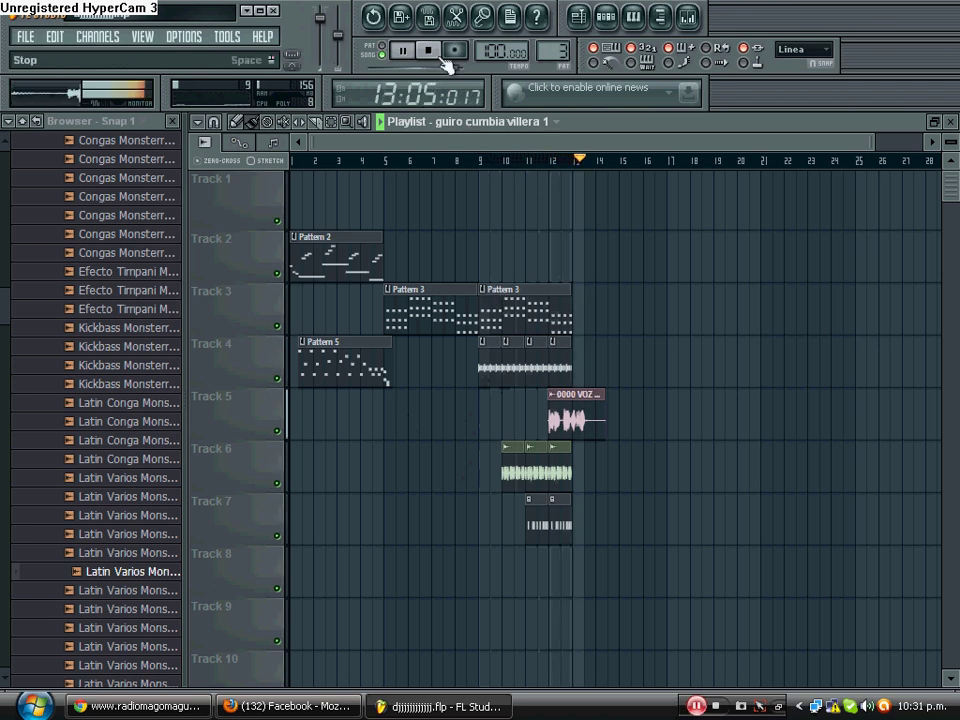
click(137, 706)
click(160, 708)
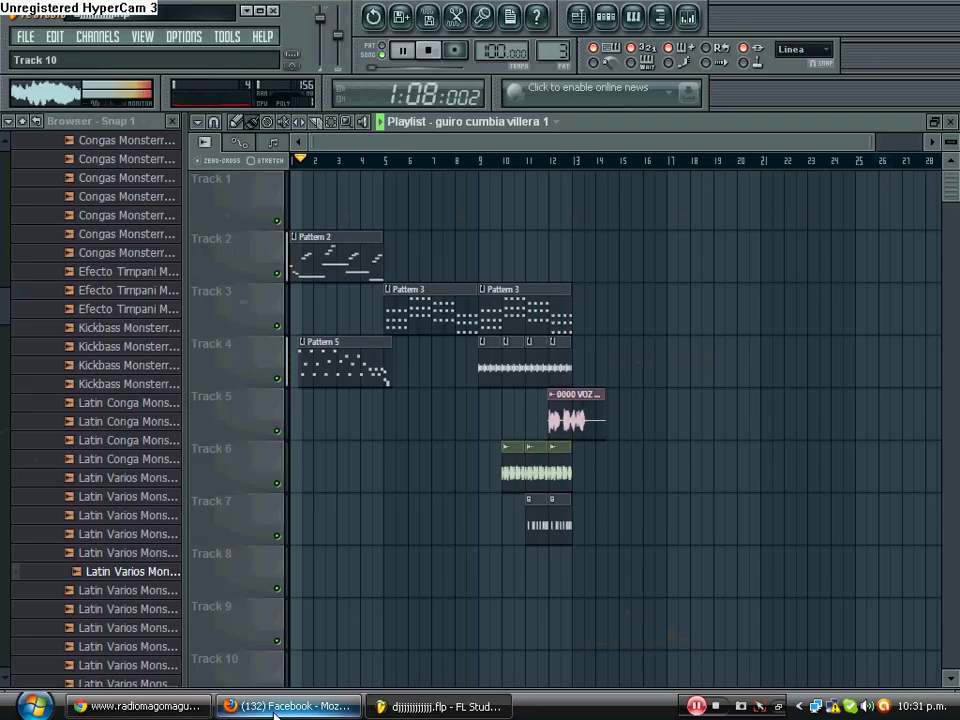
click(388, 709)
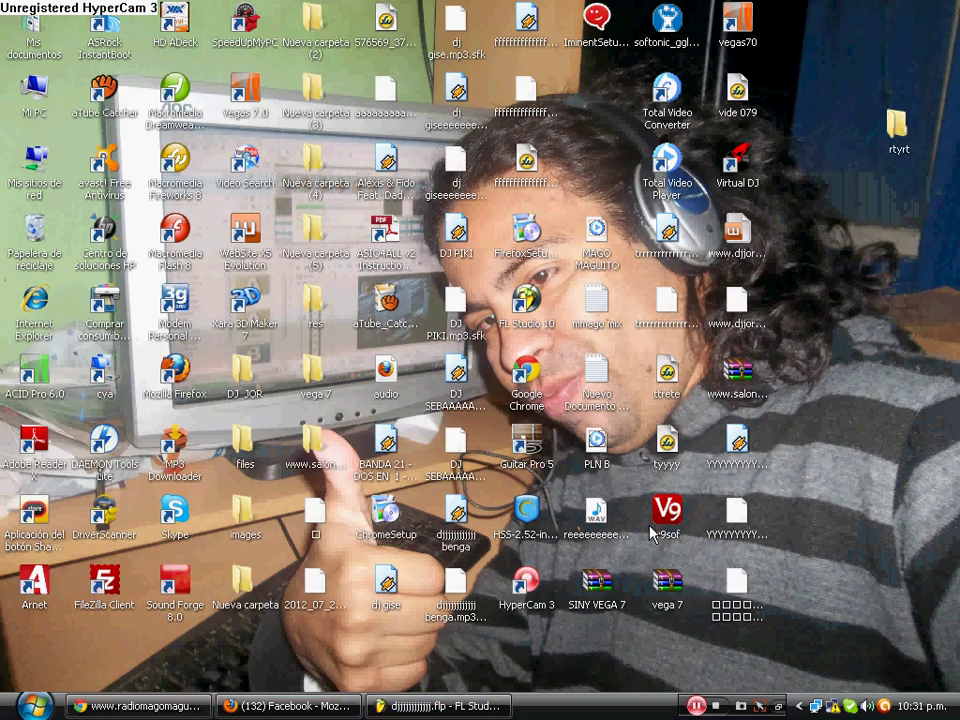